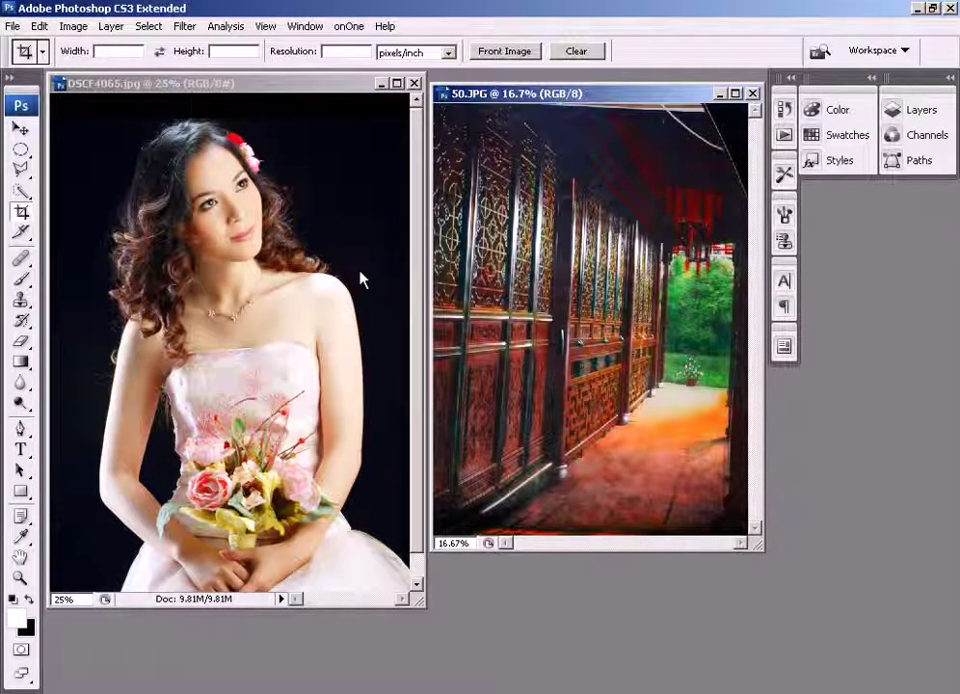
# Make the bride photo DSCF4065.jpg the active document
pyautogui.click(256, 87)
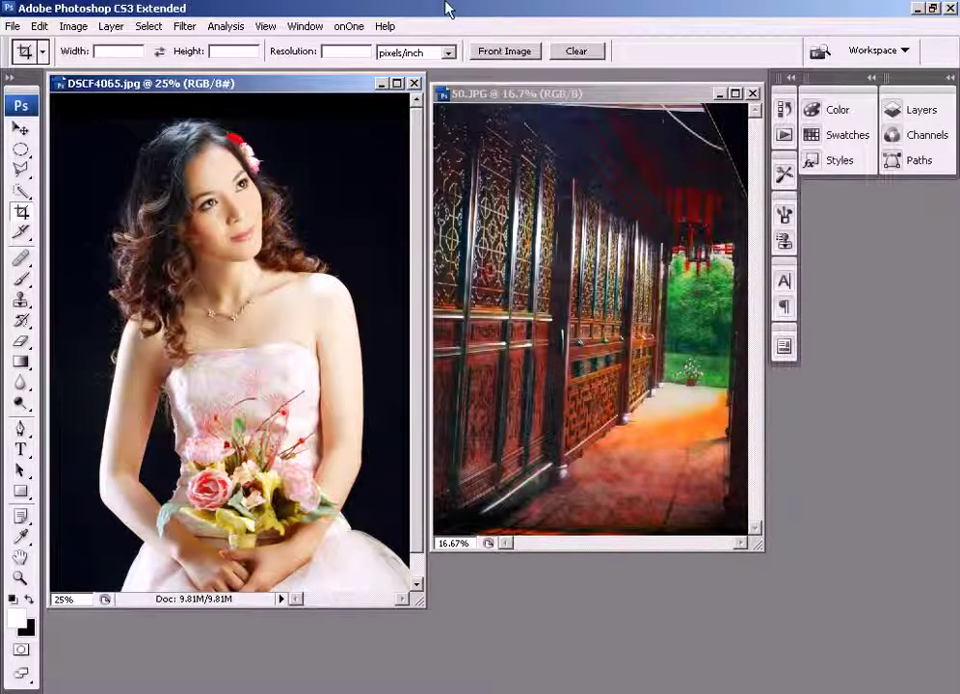
# Show the Channels panel, enlarged to list every channel
pyautogui.click(306, 27)
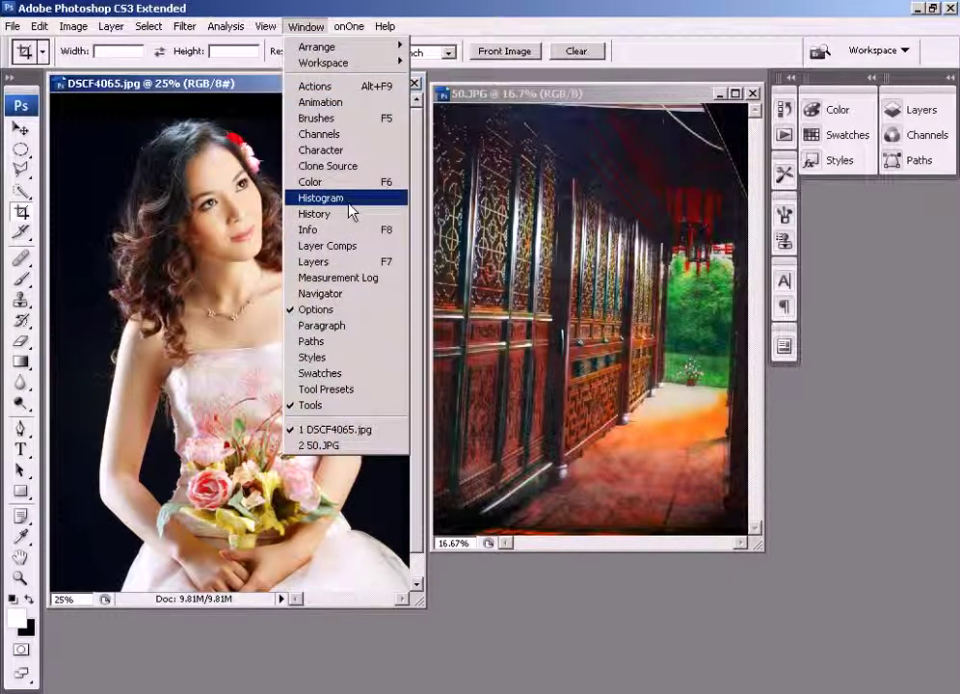
pyautogui.click(337, 134)
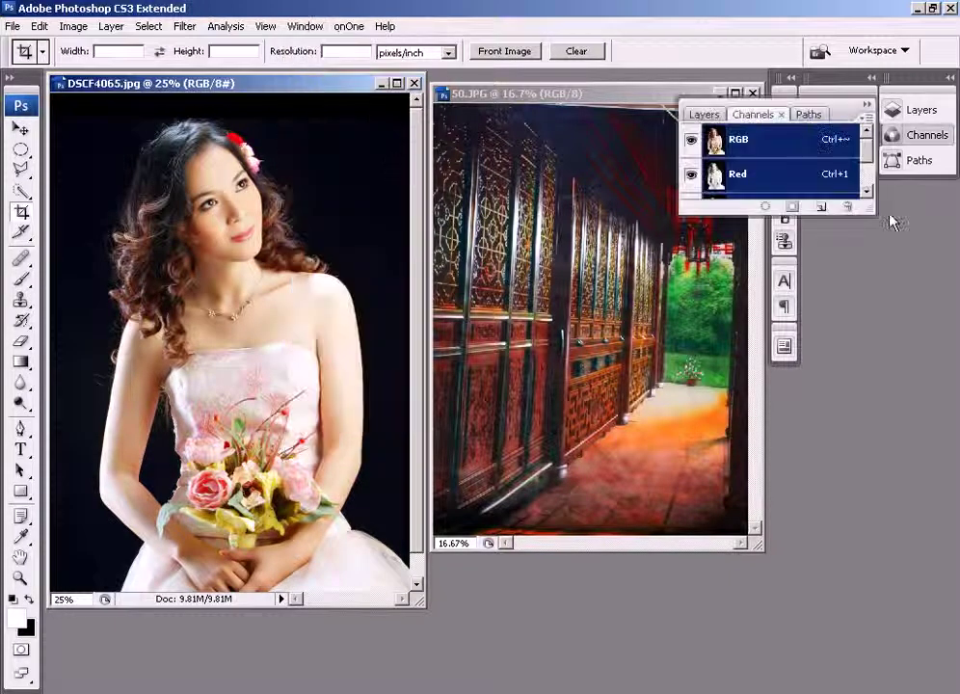
pyautogui.moveTo(870, 208); pyautogui.dragTo(872, 439)
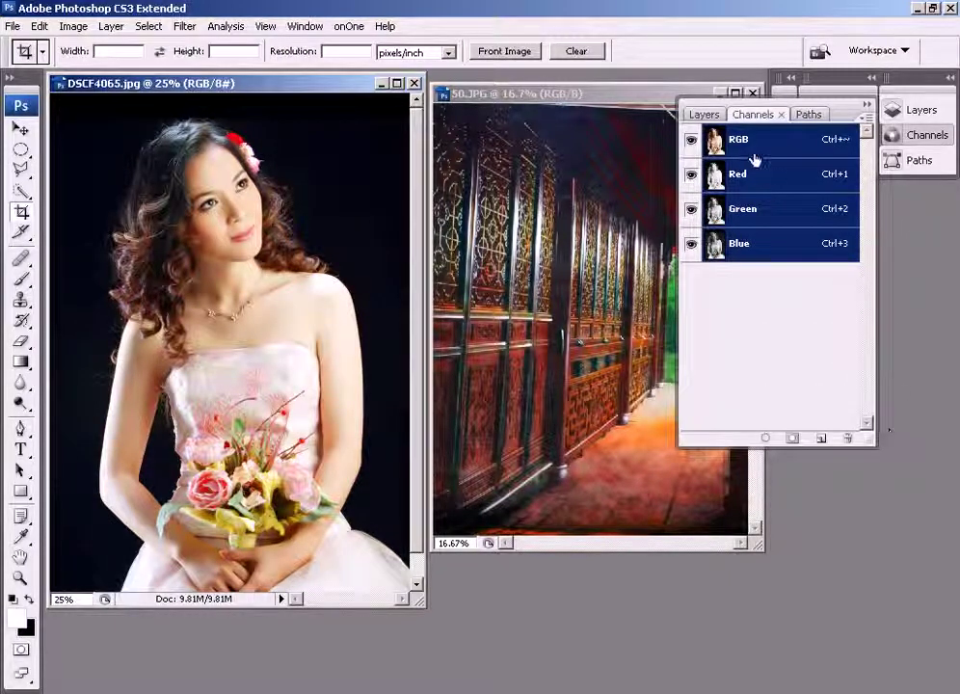
# Compare the Red, Green and Blue channels, then duplicate the Red channel
pyautogui.click(739, 175)
pyautogui.click(744, 210)
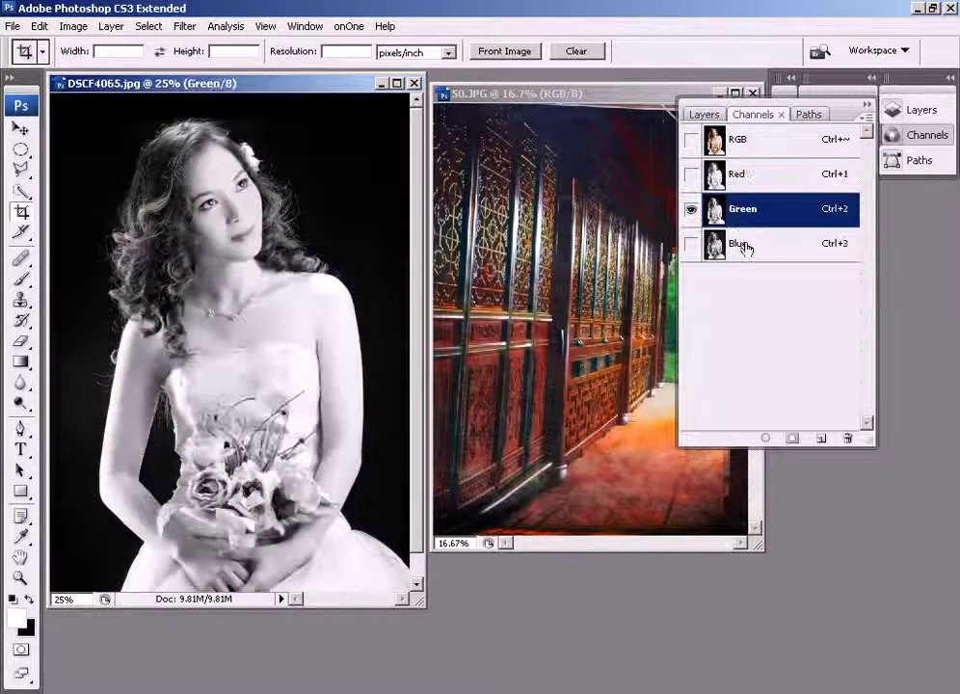
pyautogui.click(744, 246)
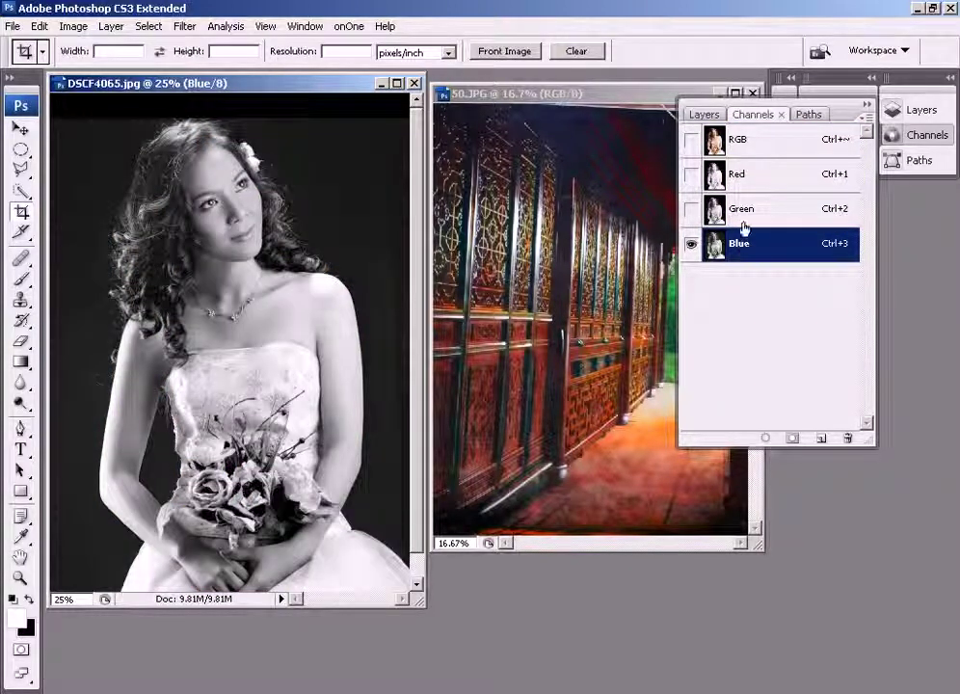
pyautogui.click(744, 209)
pyautogui.click(748, 179)
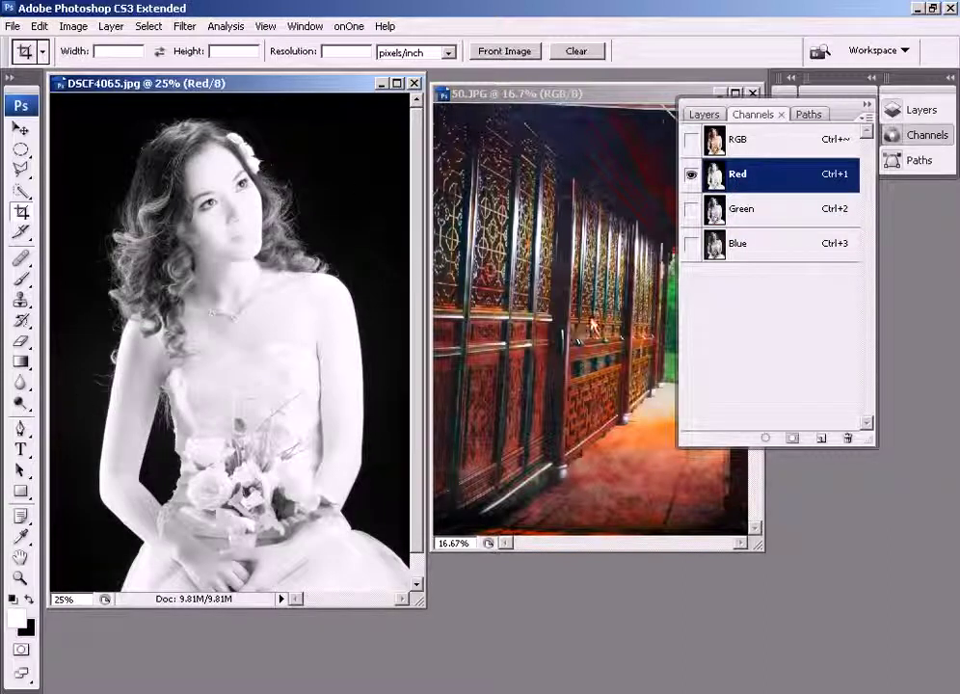
pyautogui.moveTo(776, 179); pyautogui.dragTo(821, 437)
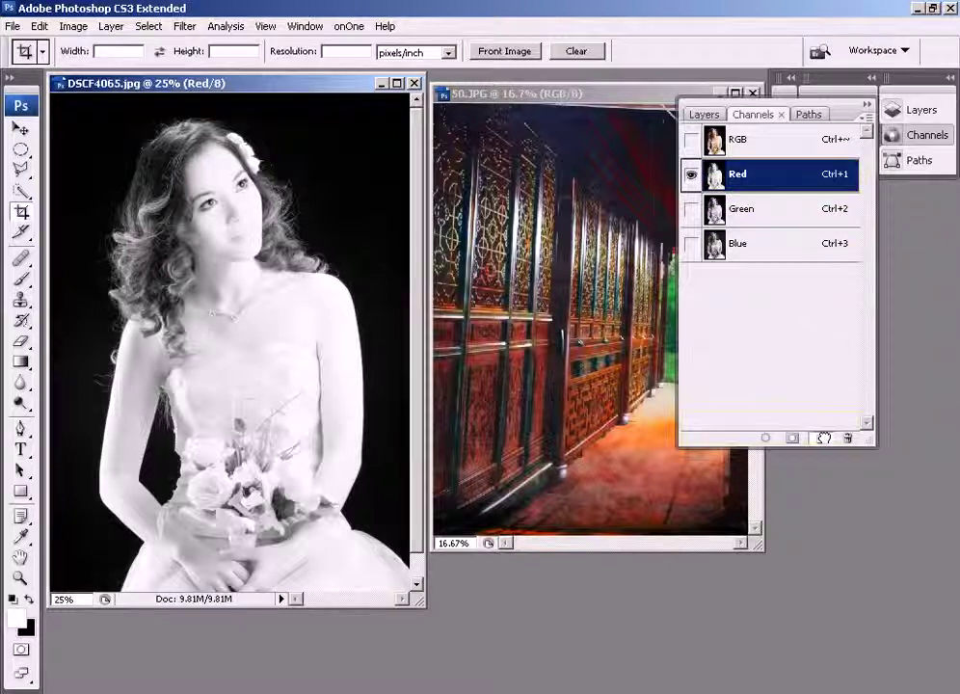
# Rename the Red copy channel to 'mat na'
pyautogui.doubleClick(740, 281)
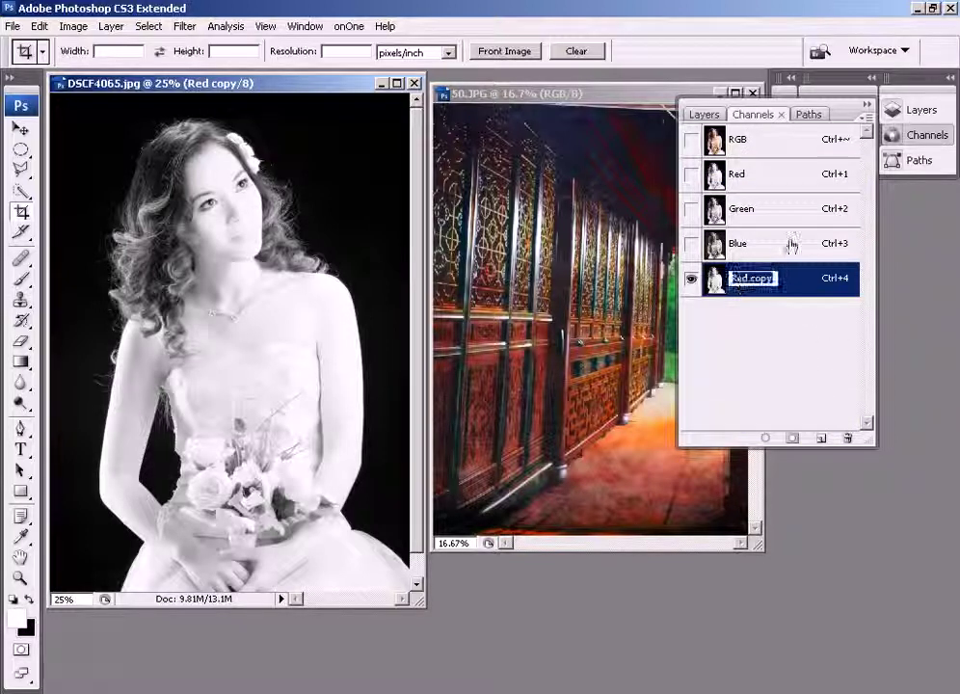
pyautogui.write('mat na')
pyautogui.press('Return')
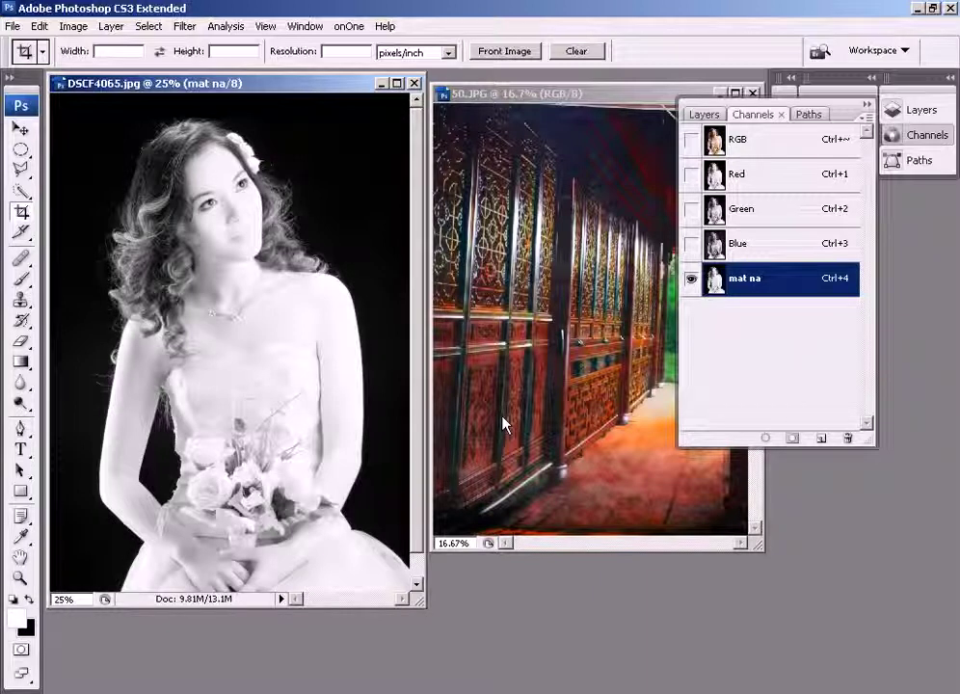
# Apply Levels to the mat na channel: black 10, midtone 1.31, white 203
pyautogui.hotkey('ctrl', 'l')
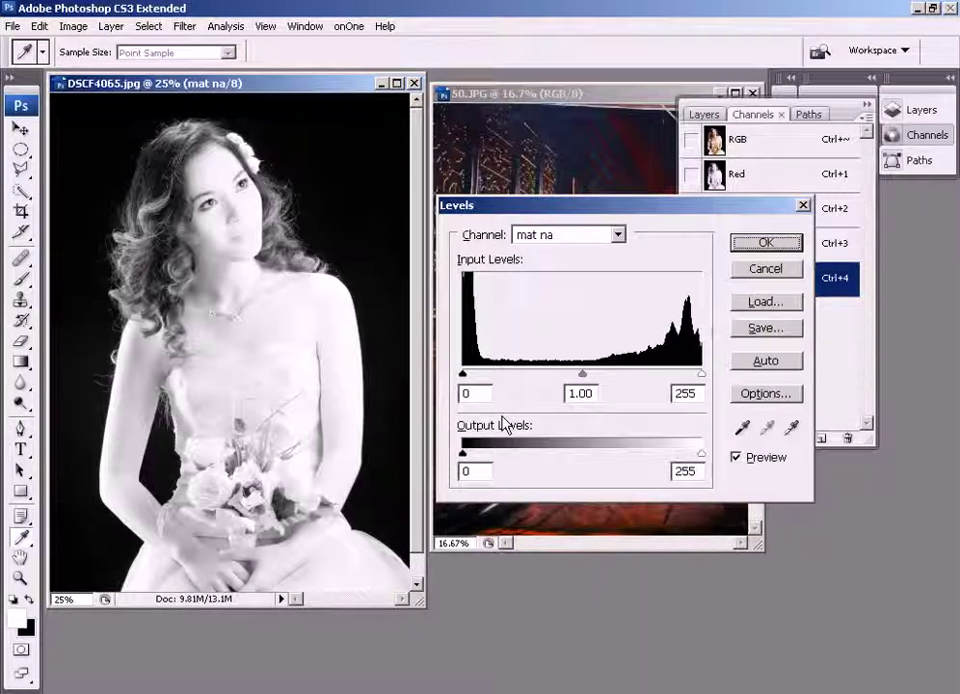
pyautogui.moveTo(701, 374); pyautogui.dragTo(653, 376)
pyautogui.moveTo(566, 375); pyautogui.dragTo(539, 376)
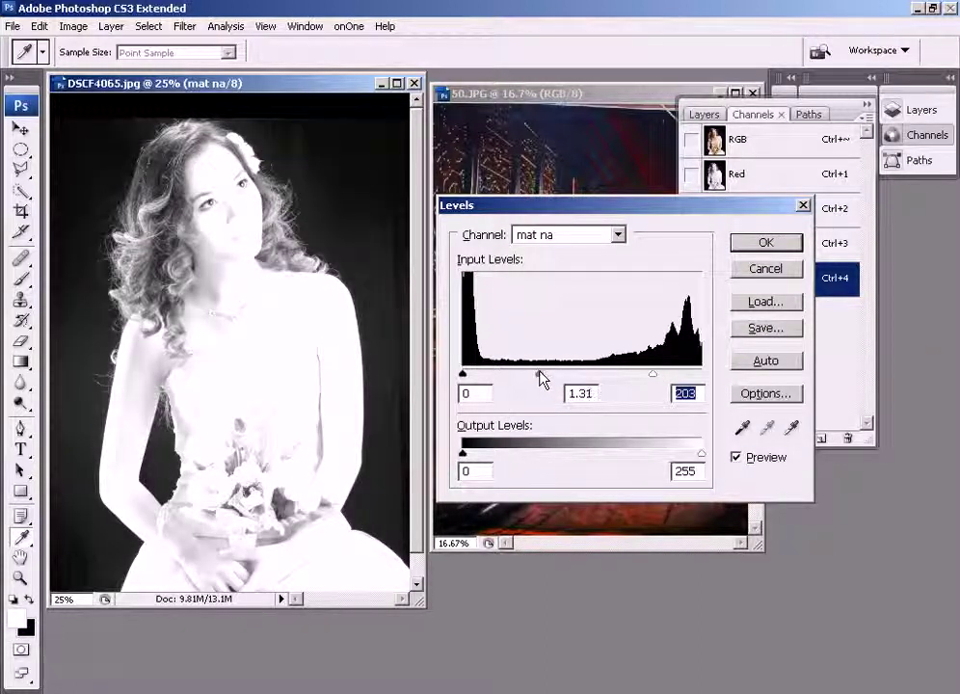
pyautogui.moveTo(462, 375); pyautogui.dragTo(472, 376)
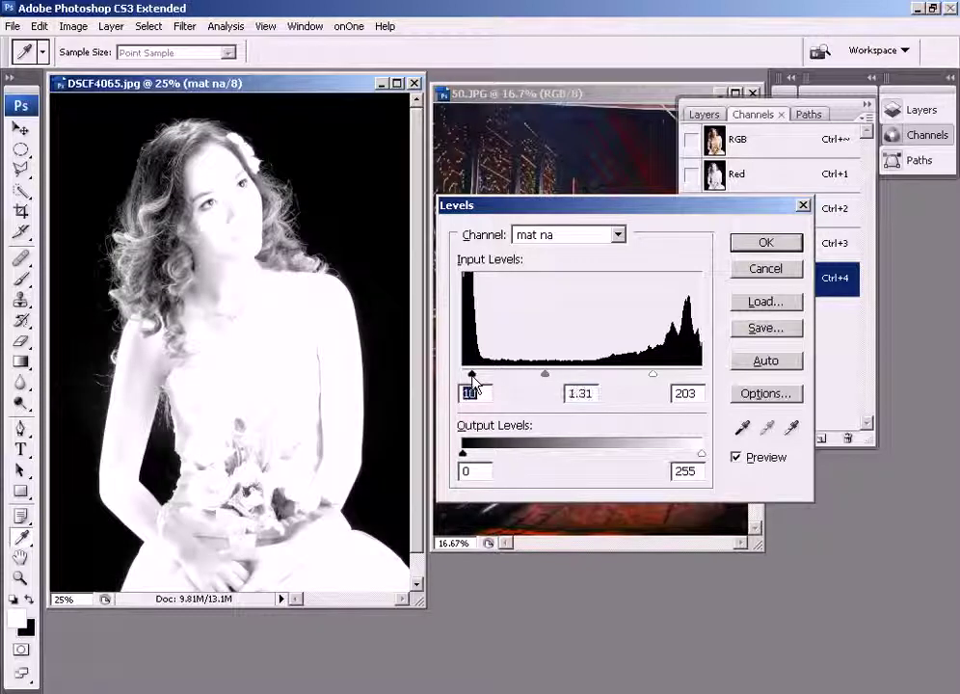
pyautogui.click(765, 242)
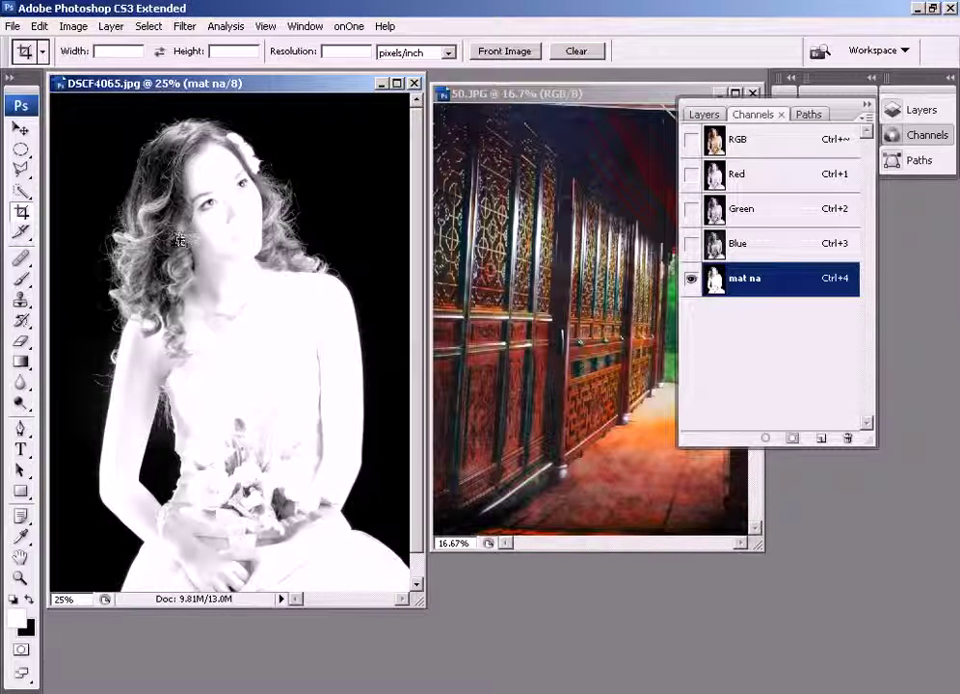
# With the Polygonal Lasso, trace the bride's left side from hair down to the dress hem
pyautogui.click(20, 174)
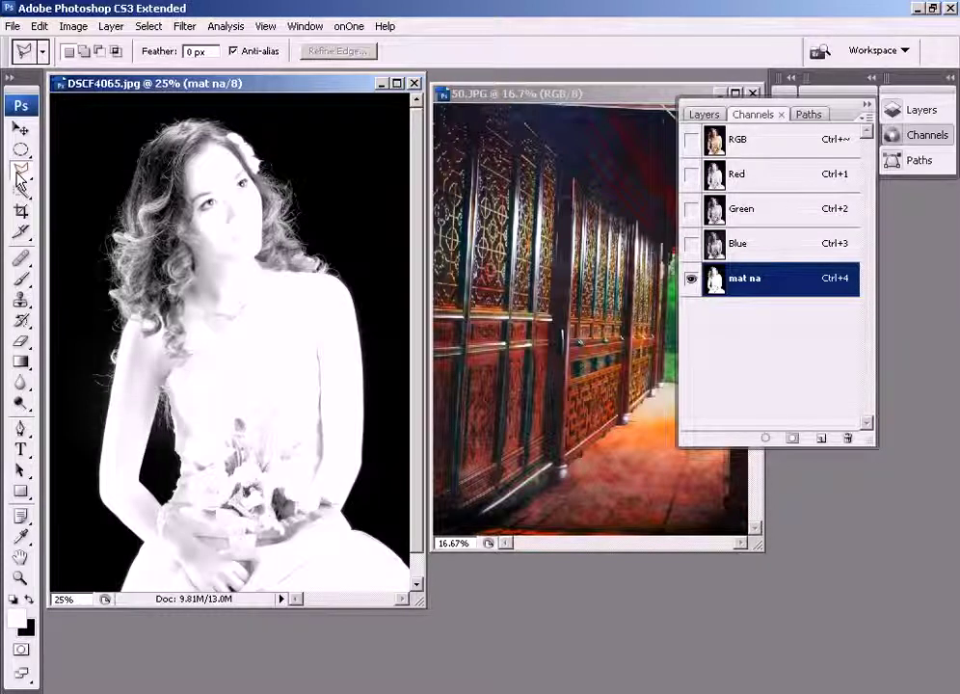
pyautogui.rightClick(20, 174)
pyautogui.click(113, 189)
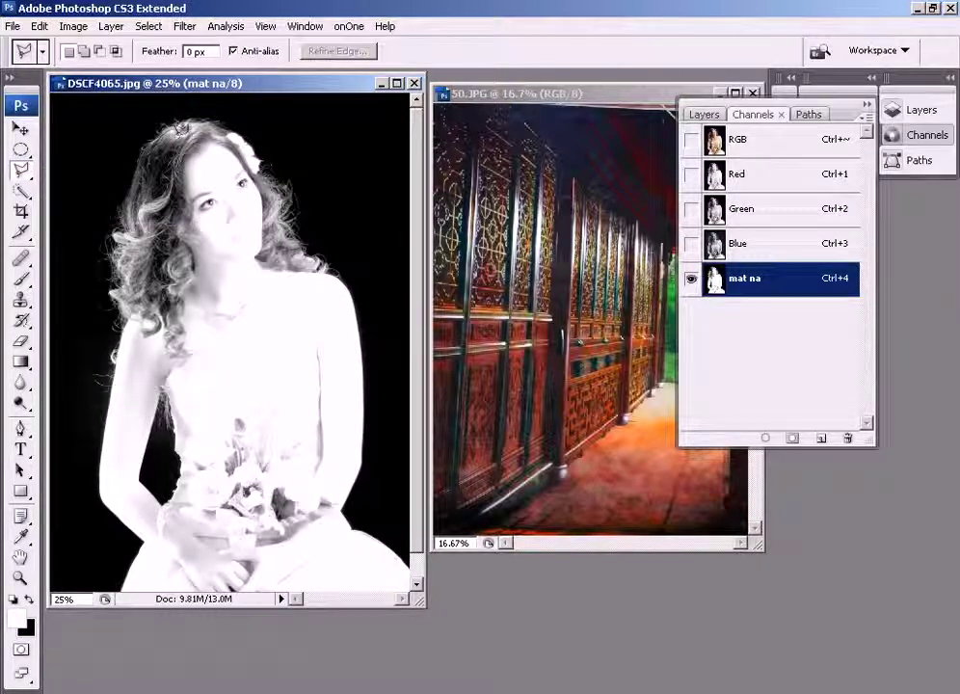
pyautogui.click(169, 129)
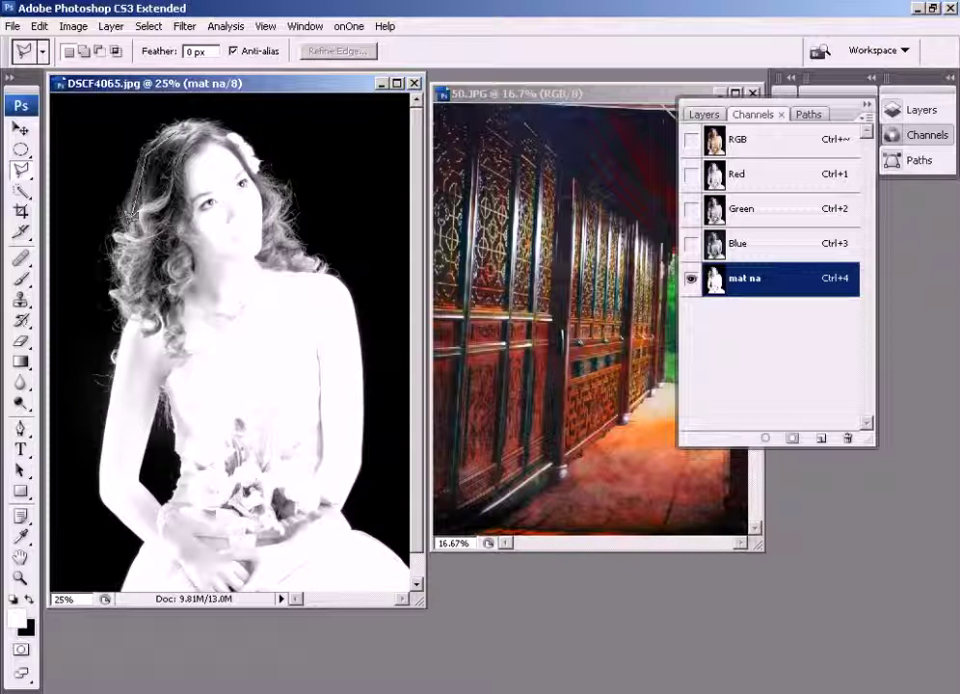
pyautogui.click(130, 294)
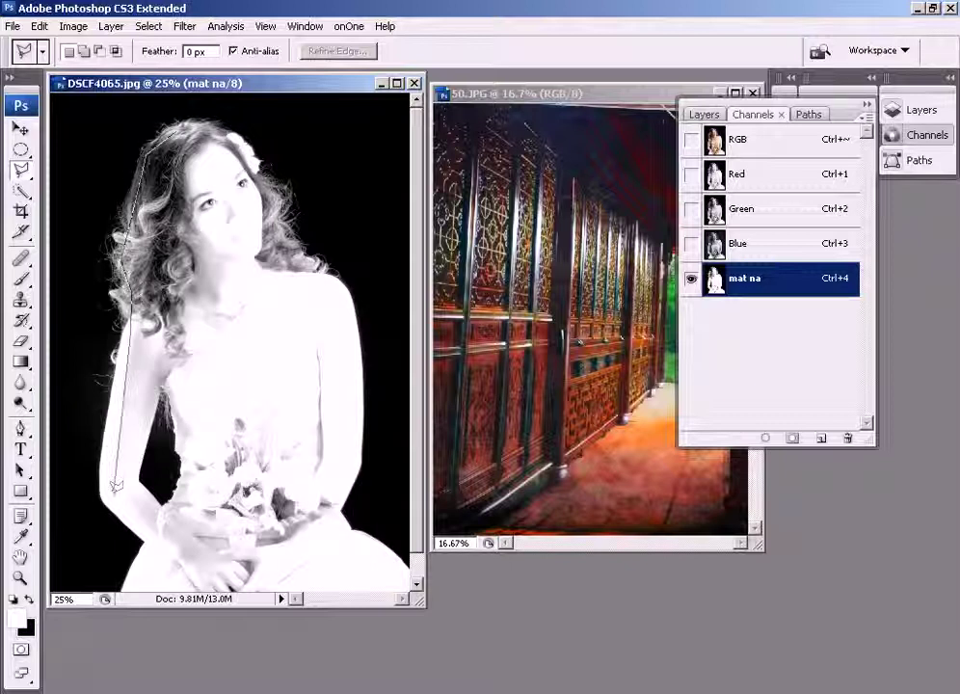
pyautogui.click(106, 494)
pyautogui.click(146, 516)
pyautogui.click(117, 583)
# Continue the outline up the right side and around the head, closing the selection
pyautogui.click(406, 545)
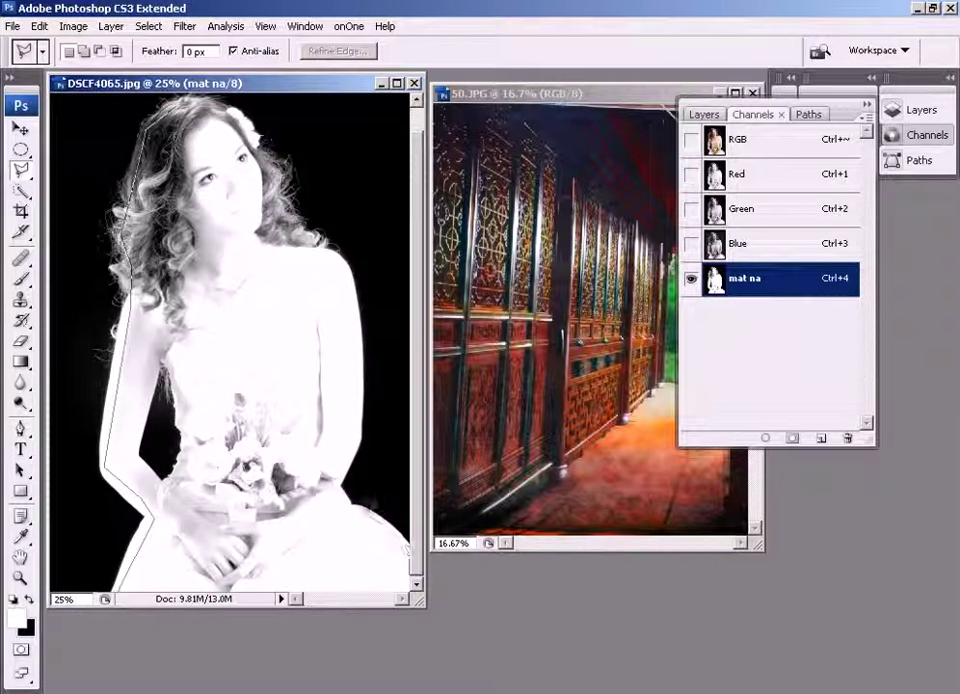
pyautogui.click(337, 483)
pyautogui.click(359, 372)
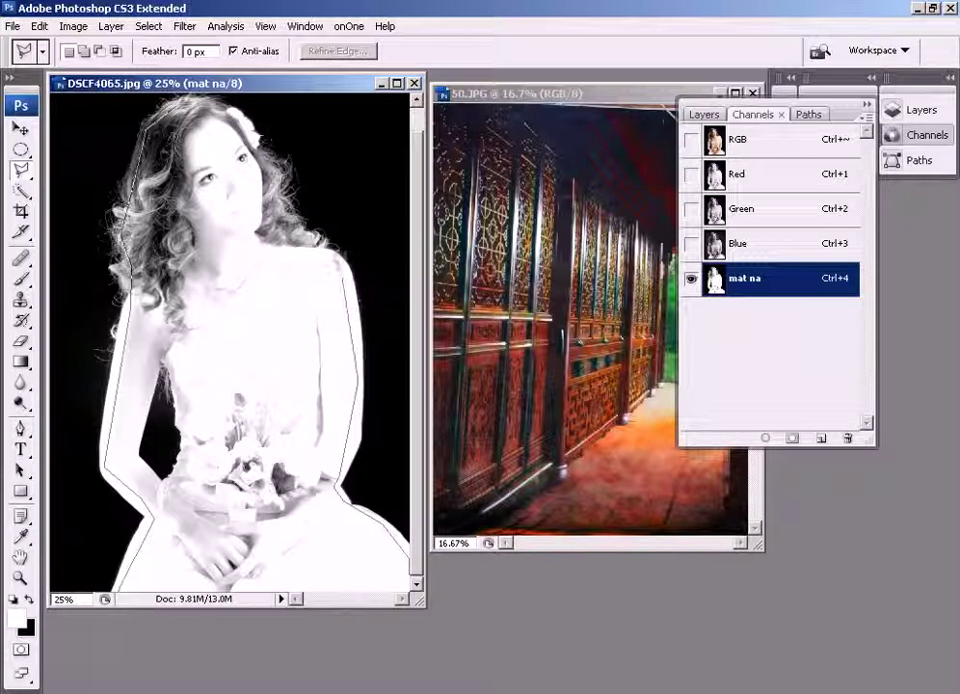
pyautogui.click(325, 243)
pyautogui.click(277, 214)
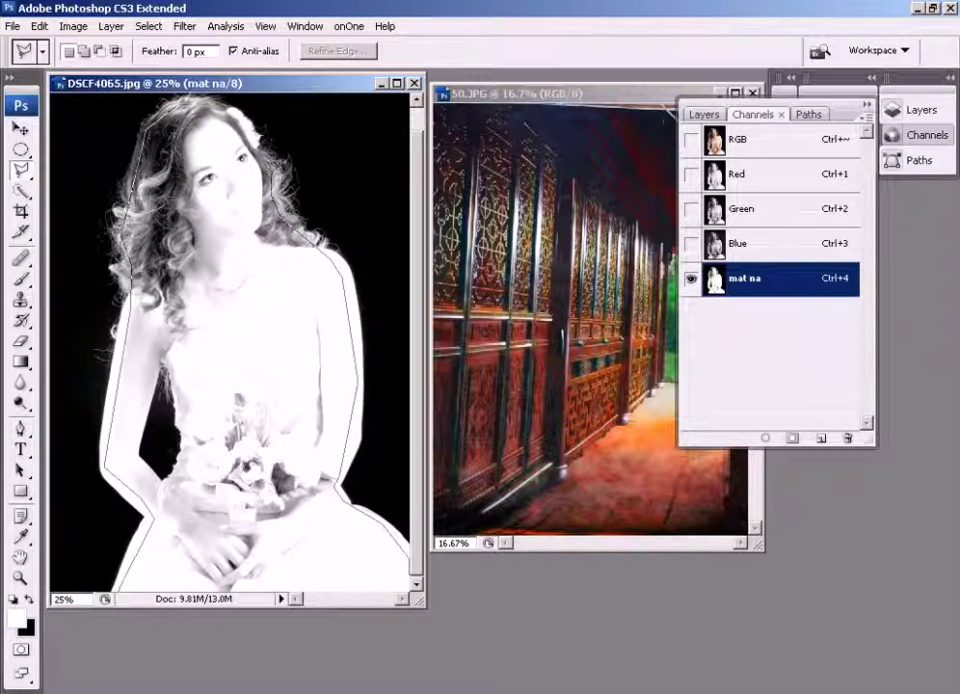
pyautogui.click(224, 103)
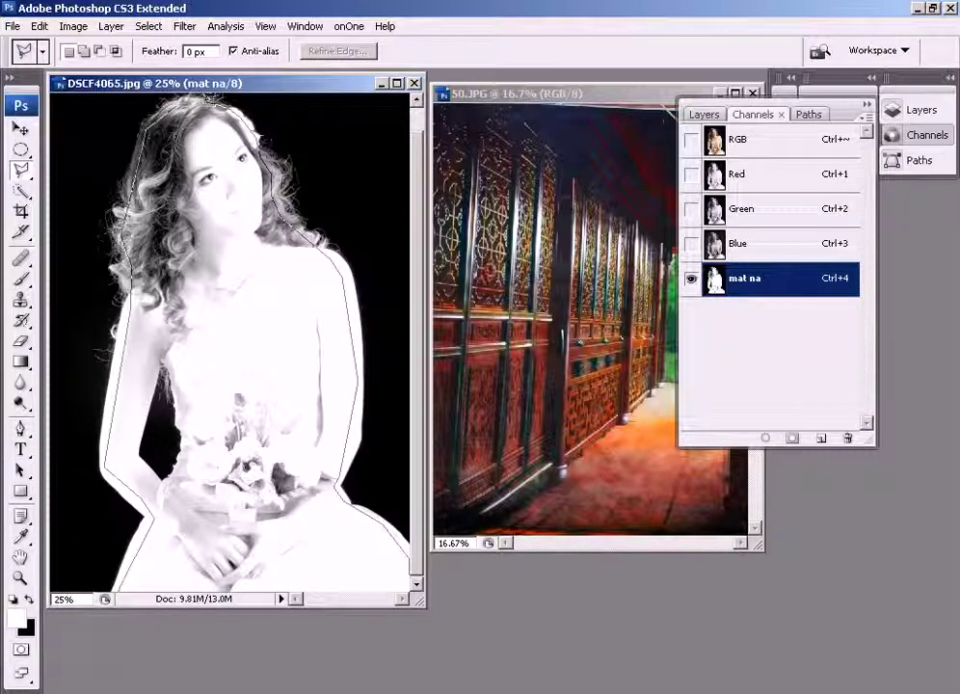
pyautogui.click(143, 128)
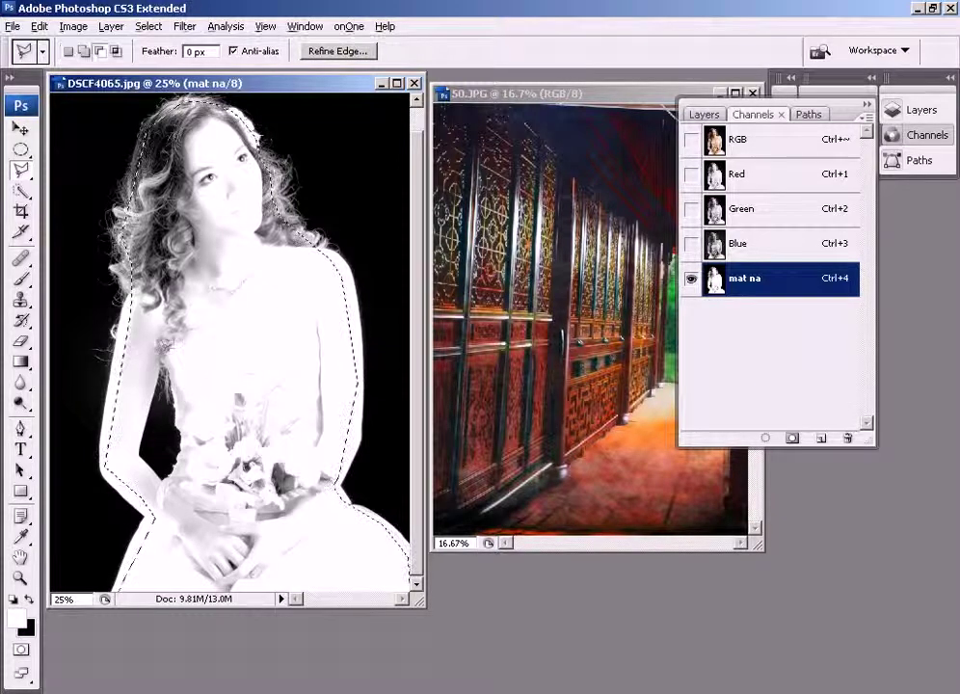
# Trace the dark gap between the bride's arm and body
pyautogui.click(156, 342)
pyautogui.click(168, 361)
pyautogui.click(180, 422)
pyautogui.click(183, 475)
pyautogui.click(164, 485)
pyautogui.click(136, 458)
# Fill the selected silhouette white in the mat na channel, then deselect
pyautogui.hotkey('alt', 'BackSpace')
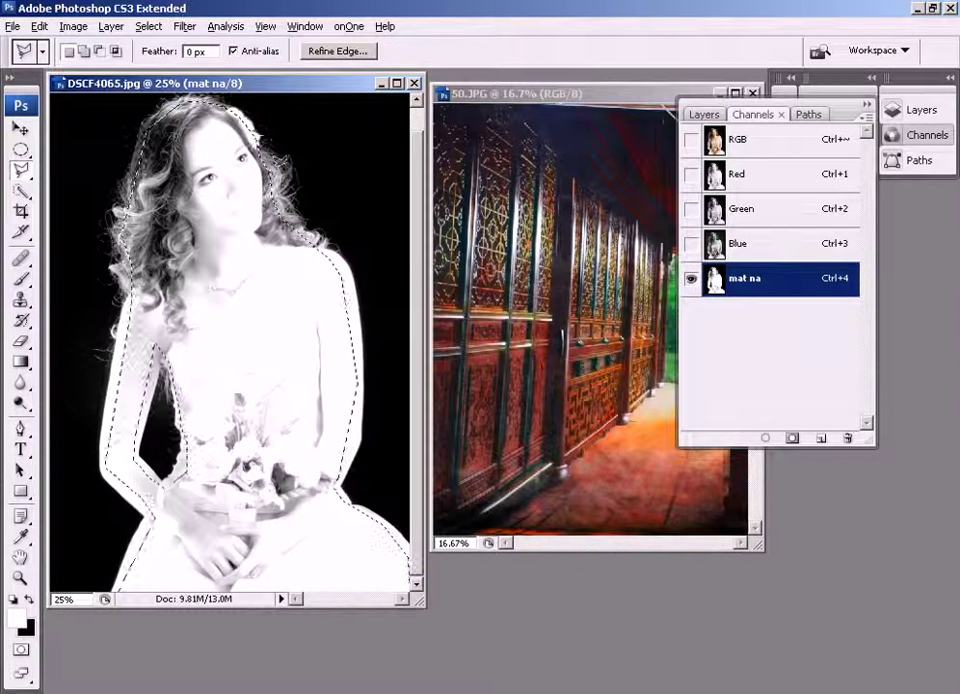
pyautogui.press('x')
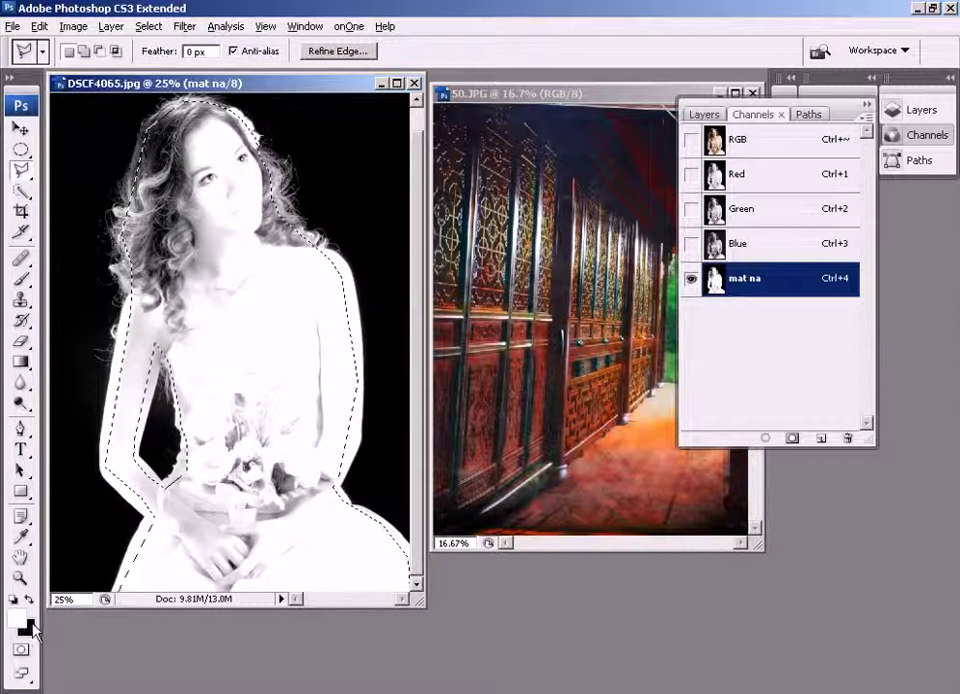
pyautogui.hotkey('ctrl', 'BackSpace')
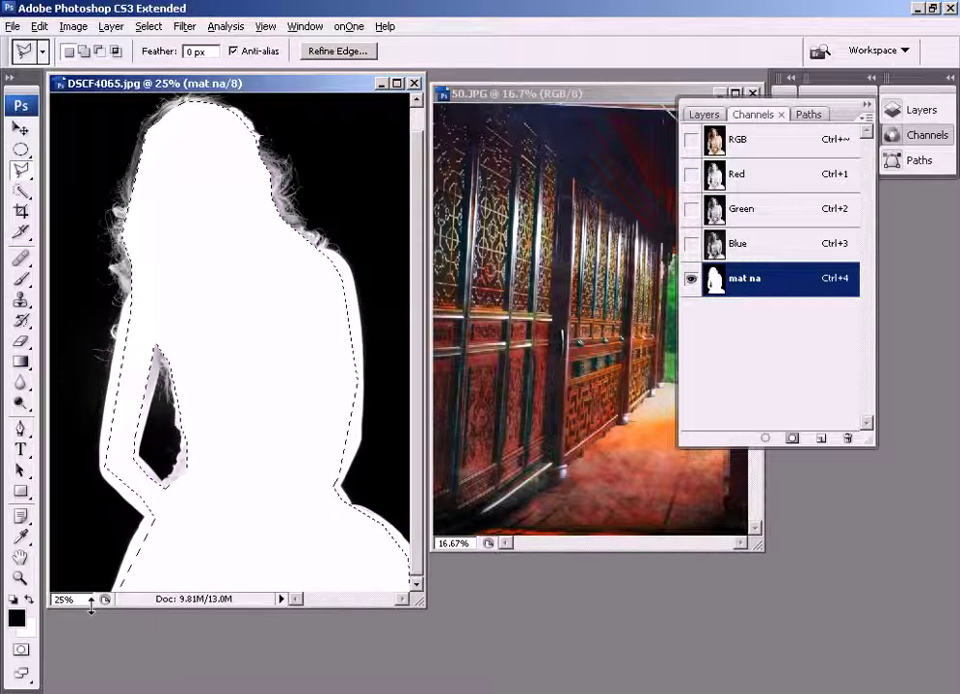
pyautogui.hotkey('ctrl', 'd')
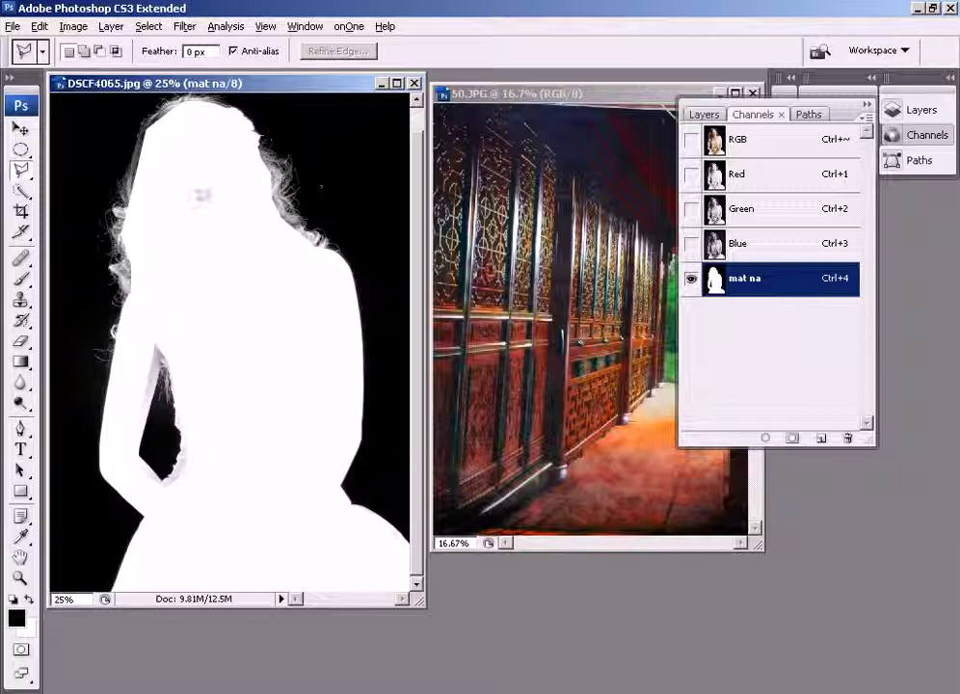
# Maximize the window, zoom into the head, and dodge the left hair strands brighter
pyautogui.click(396, 83)
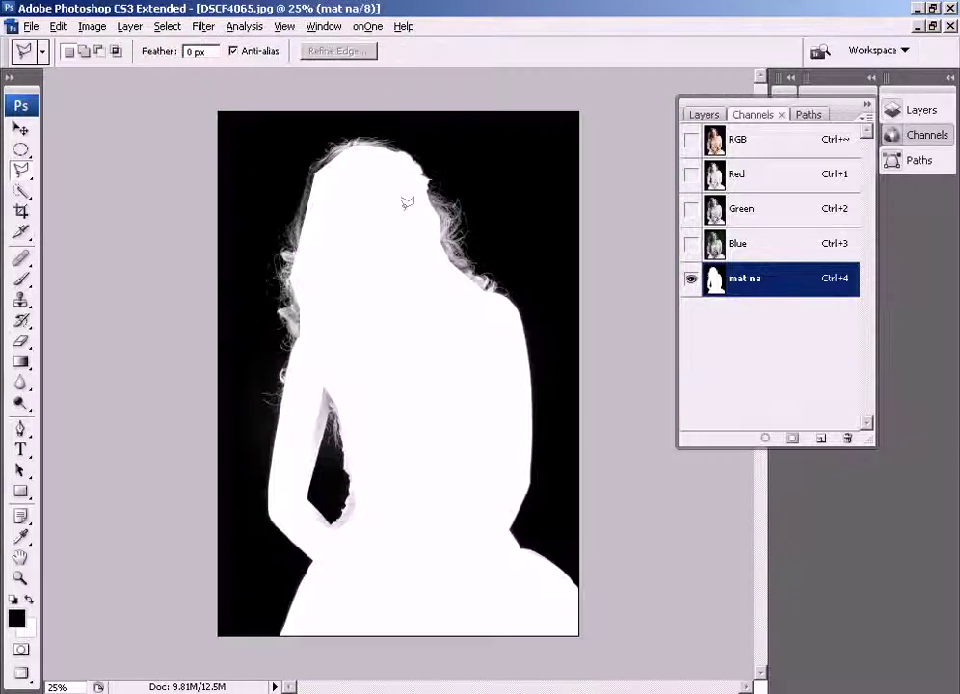
pyautogui.keyDown('ctrl'); pyautogui.click(390, 205); pyautogui.keyUp('ctrl')
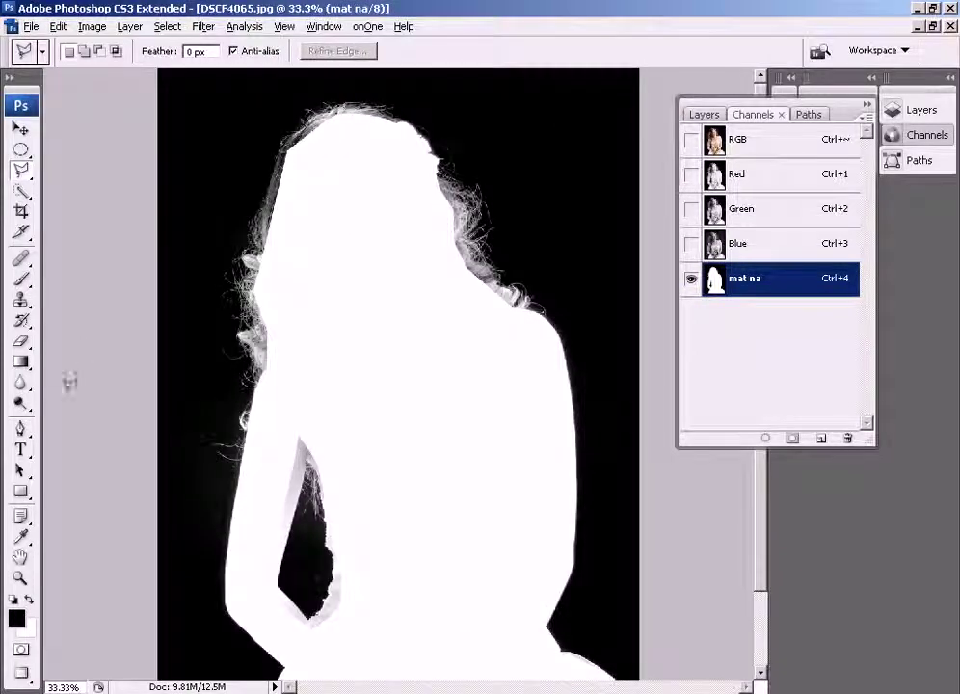
pyautogui.click(23, 406)
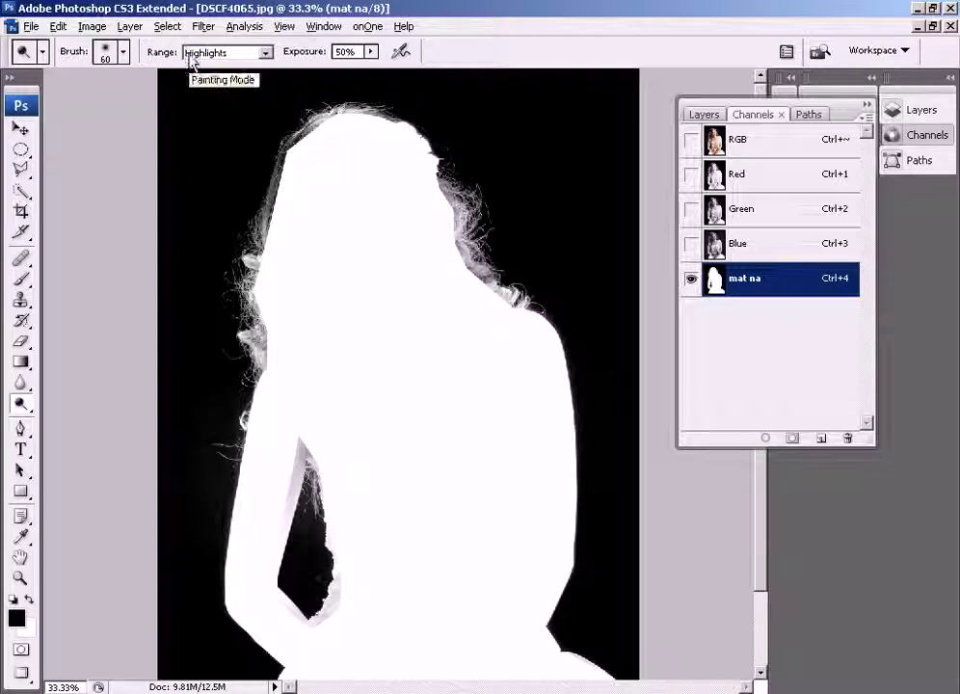
pyautogui.moveTo(188, 74); pyautogui.dragTo(527, 359)
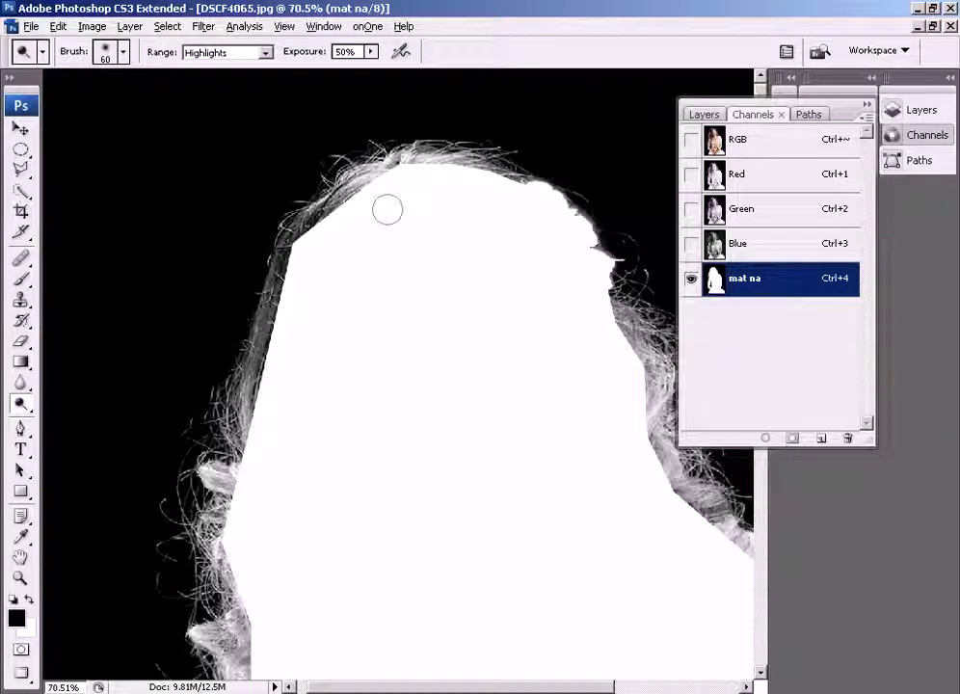
pyautogui.moveTo(398, 201)
pyautogui.mouseDown()
pyautogui.moveTo(287, 272)
pyautogui.moveTo(185, 390)
pyautogui.moveTo(179, 463)
pyautogui.mouseUp()
pyautogui.moveTo(231, 560); pyautogui.dragTo(222, 390)
pyautogui.moveTo(183, 337)
pyautogui.mouseDown()
pyautogui.moveTo(178, 404)
pyautogui.moveTo(178, 357)
pyautogui.mouseUp()
pyautogui.moveTo(231, 434)
pyautogui.mouseDown()
pyautogui.moveTo(231, 337)
pyautogui.moveTo(231, 443)
pyautogui.mouseUp()
# Whiten the grey patches beside the shoulder hair and along the arm gap
pyautogui.moveTo(287, 475); pyautogui.dragTo(298, 435)
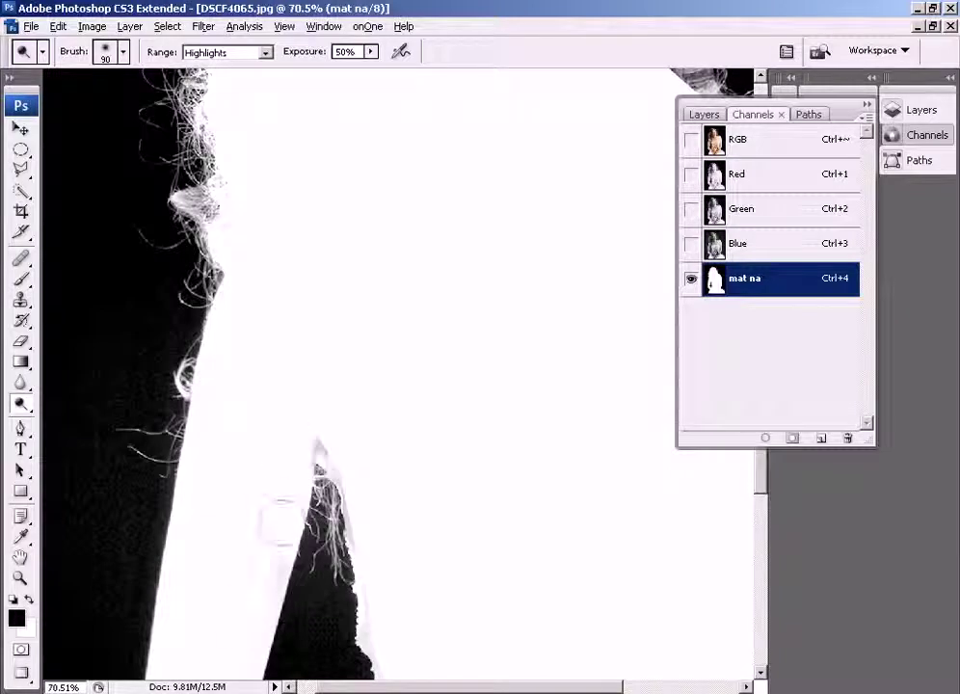
pyautogui.moveTo(280, 520); pyautogui.dragTo(320, 265)
pyautogui.moveTo(403, 564); pyautogui.dragTo(411, 326)
pyautogui.moveTo(358, 165); pyautogui.dragTo(367, 197)
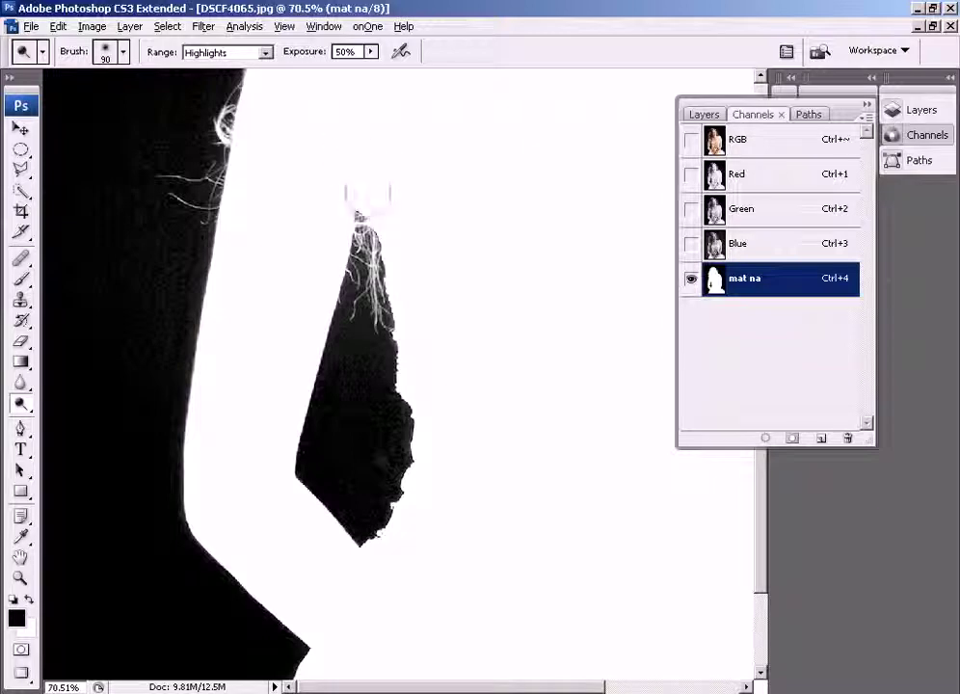
pyautogui.moveTo(346, 680); pyautogui.dragTo(336, 527)
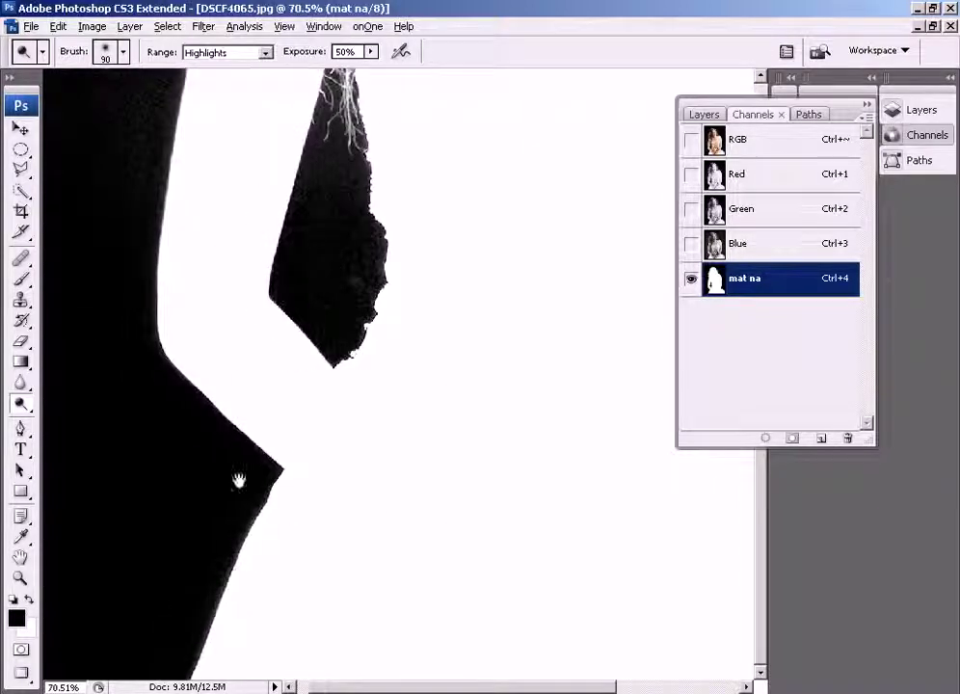
pyautogui.moveTo(498, 496); pyautogui.dragTo(353, 514)
pyautogui.moveTo(664, 479); pyautogui.dragTo(513, 498)
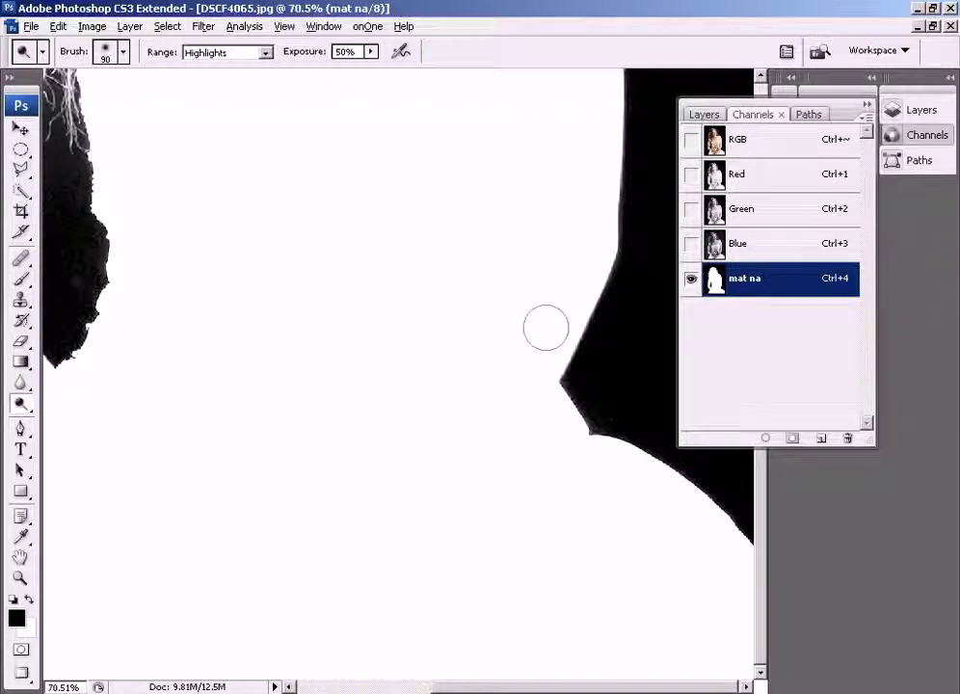
pyautogui.moveTo(508, 314); pyautogui.dragTo(508, 498)
pyautogui.moveTo(612, 95); pyautogui.dragTo(611, 500)
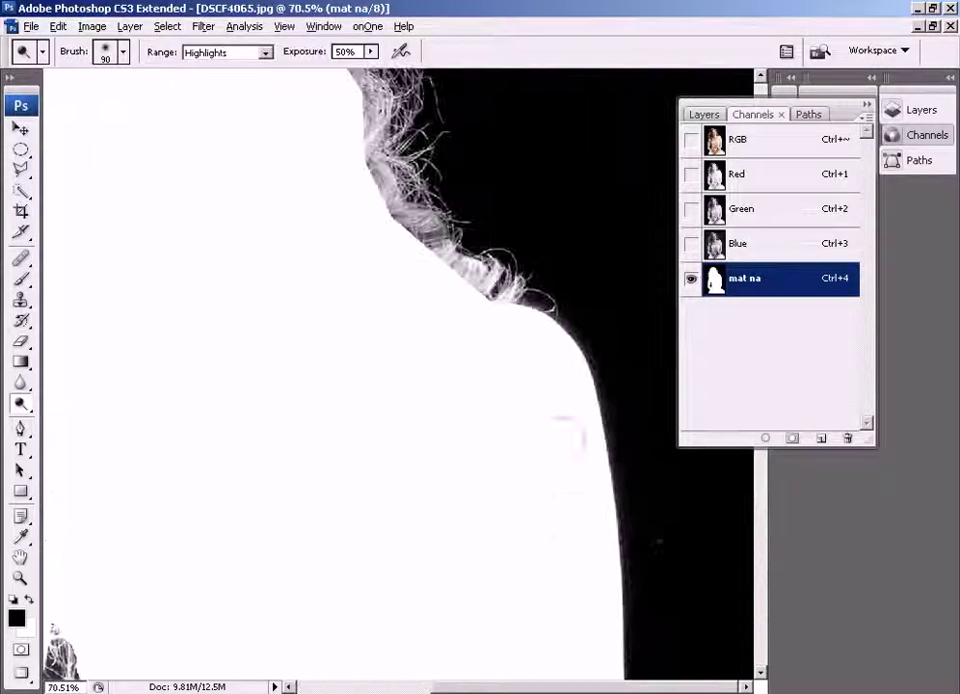
# Dodge the hair strands above the shoulder and across the top of the head
pyautogui.moveTo(386, 231); pyautogui.dragTo(359, 154)
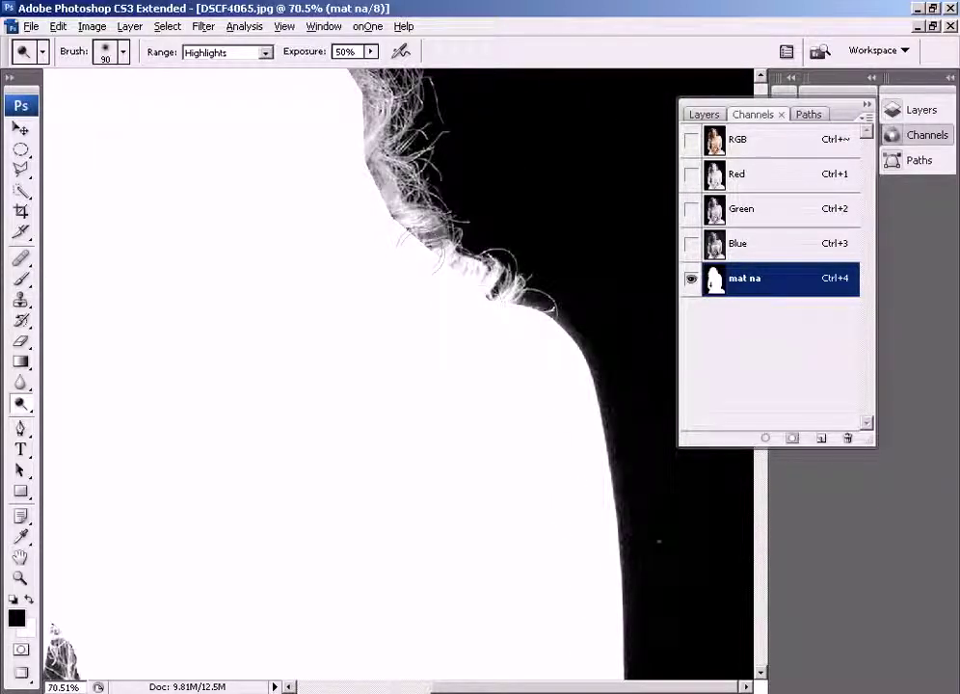
pyautogui.moveTo(290, 120)
pyautogui.mouseDown()
pyautogui.moveTo(349, 132)
pyautogui.moveTo(363, 333)
pyautogui.mouseUp()
pyautogui.moveTo(289, 222)
pyautogui.mouseDown()
pyautogui.moveTo(338, 241)
pyautogui.moveTo(361, 286)
pyautogui.mouseUp()
pyautogui.moveTo(292, 200); pyautogui.dragTo(245, 146)
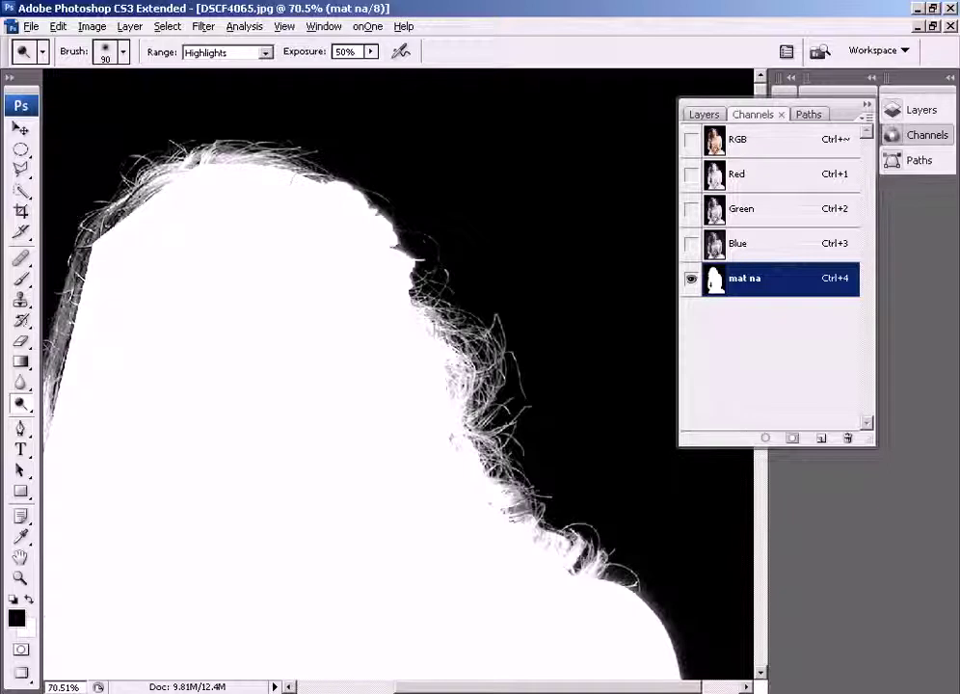
pyautogui.moveTo(60, 224); pyautogui.dragTo(56, 260)
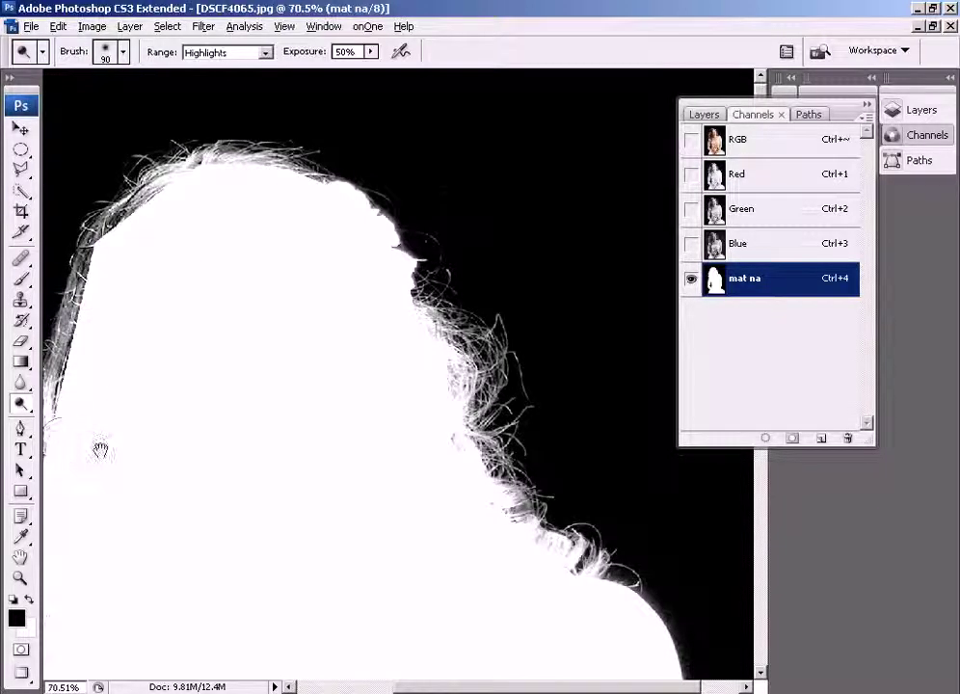
pyautogui.moveTo(100, 447); pyautogui.dragTo(167, 394)
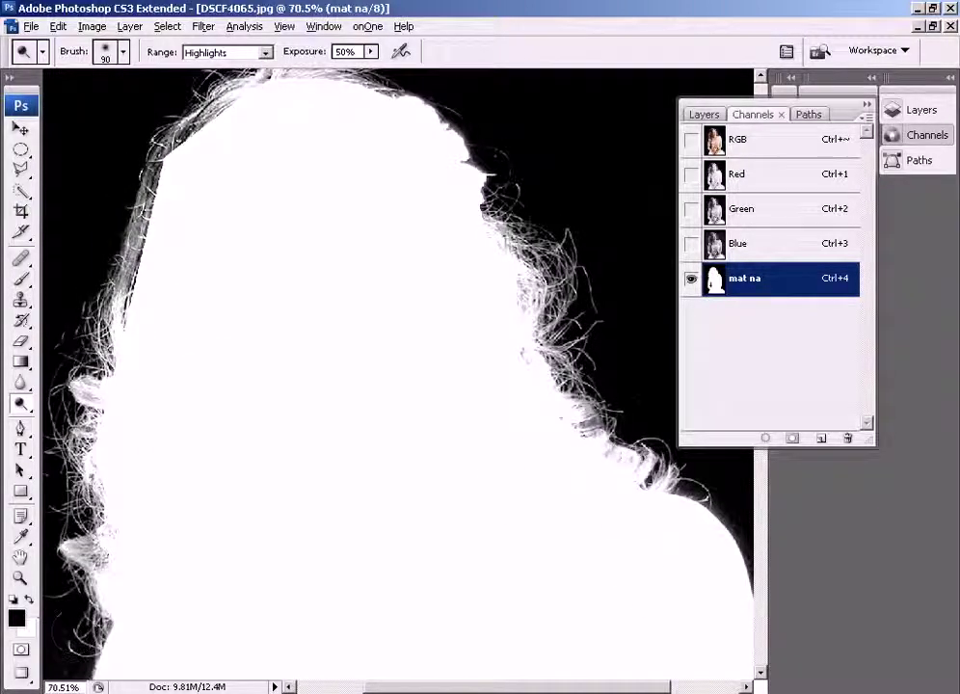
# Set up a smaller white brush with 50% hardness, Overlay mode and 50% opacity
pyautogui.click(29, 598)
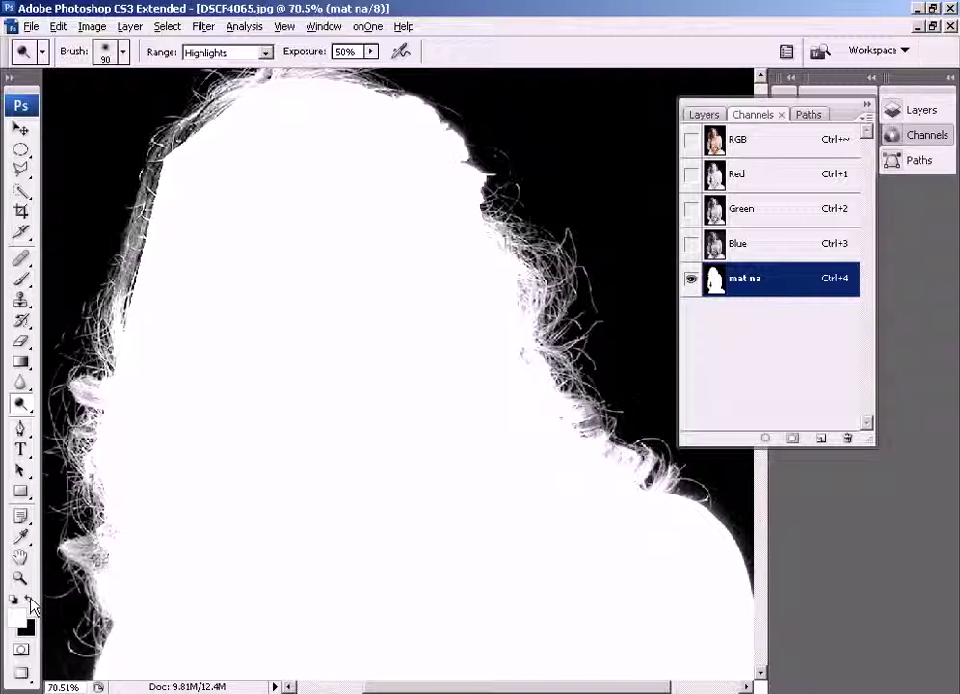
pyautogui.click(21, 278)
pyautogui.click(106, 54)
pyautogui.moveTo(27, 167); pyautogui.dragTo(123, 168)
pyautogui.write('50')
pyautogui.press('Return')
pyautogui.click(281, 53)
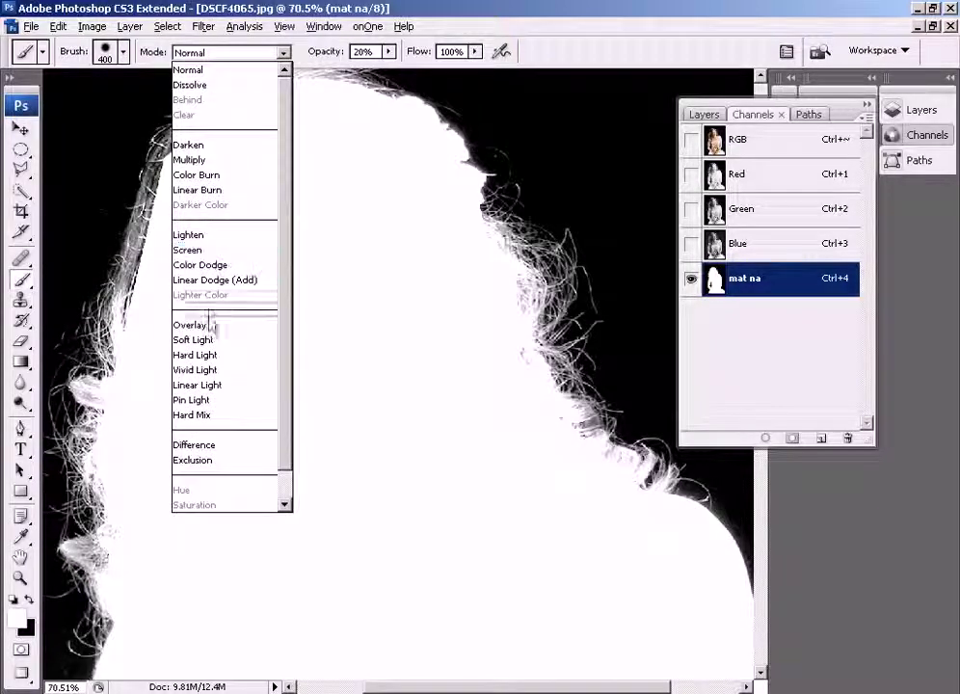
pyautogui.click(214, 325)
pyautogui.click(366, 51)
pyautogui.write('5')
pyautogui.press('[')
pyautogui.press('[')
pyautogui.press('[')
pyautogui.press('[')
pyautogui.press('[')
pyautogui.press('[')
pyautogui.press('[')
pyautogui.press('[')
pyautogui.press('[')
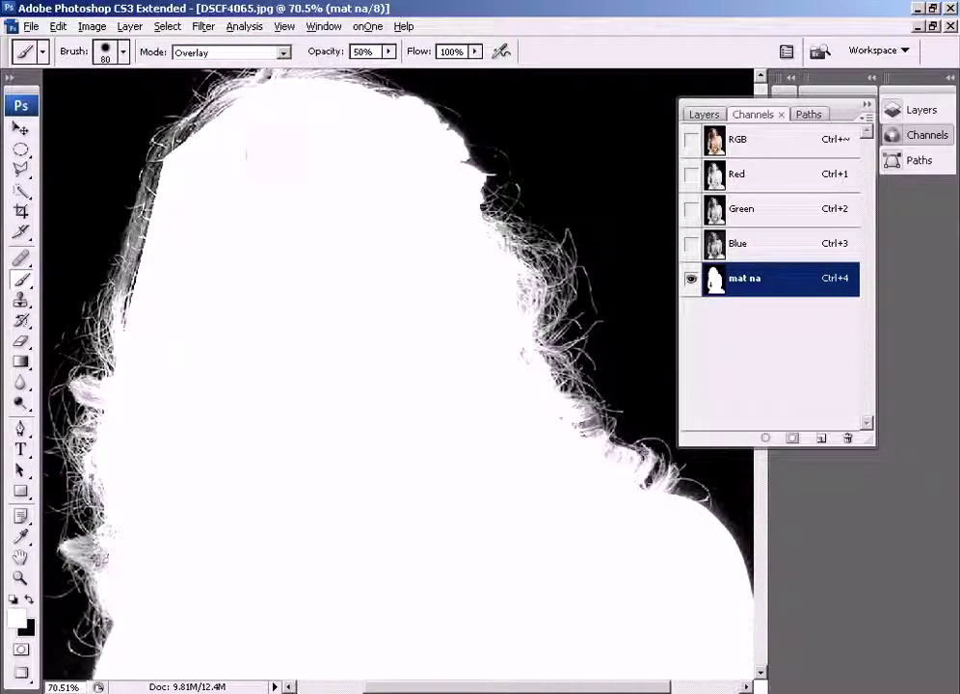
pyautogui.press('[')
pyautogui.press('[')
# Paint white along the top and left hair edges of the mask
pyautogui.moveTo(333, 88); pyautogui.dragTo(253, 66)
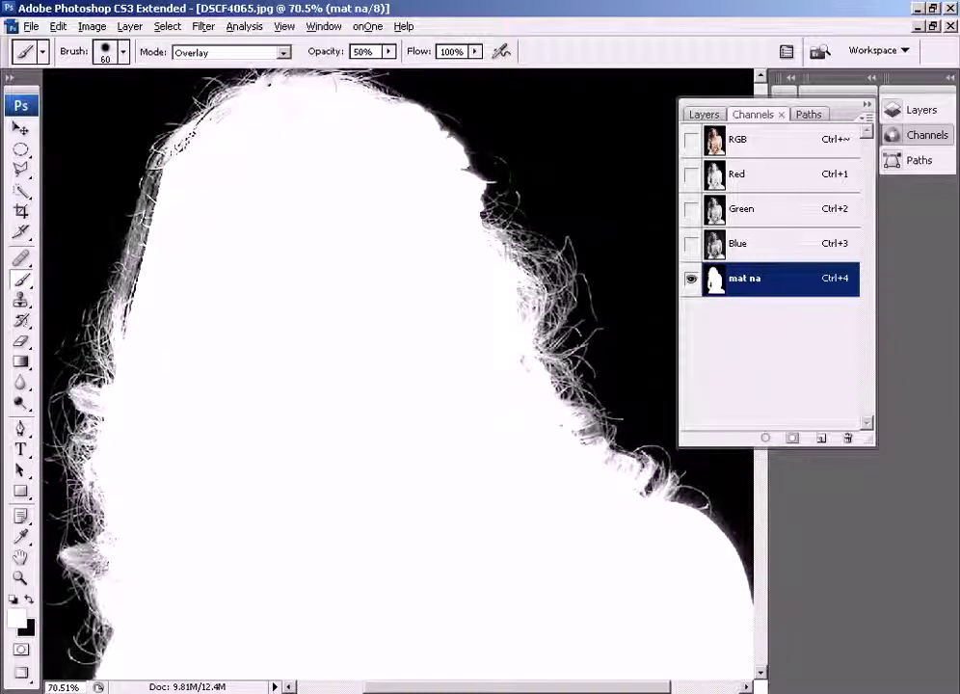
pyautogui.moveTo(116, 193)
pyautogui.mouseDown()
pyautogui.moveTo(120, 145)
pyautogui.moveTo(121, 179)
pyautogui.moveTo(89, 265)
pyautogui.moveTo(92, 376)
pyautogui.moveTo(114, 526)
pyautogui.mouseUp()
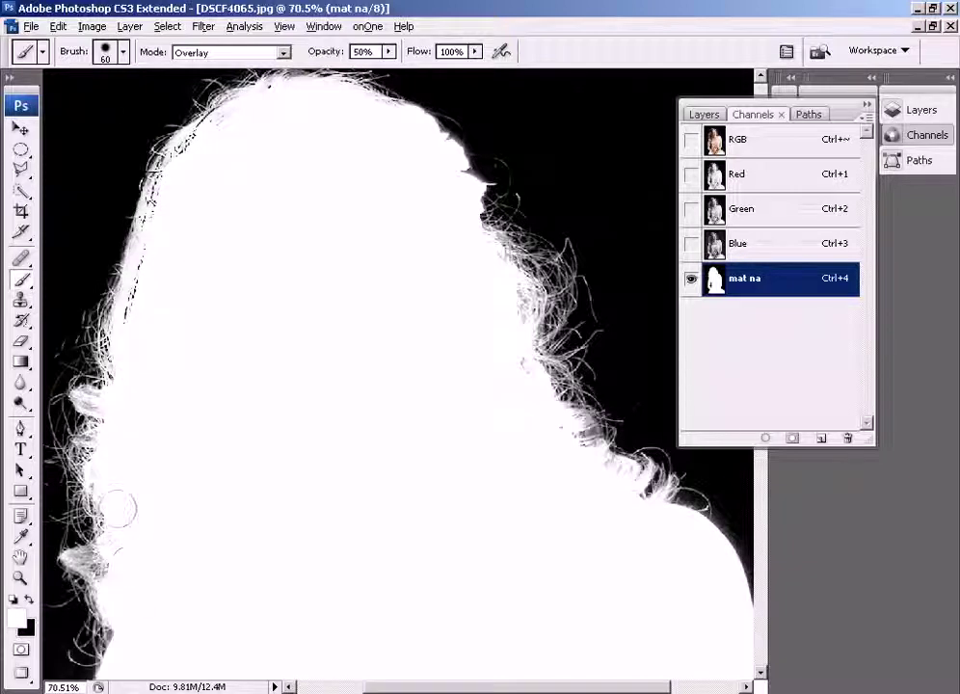
pyautogui.scroll(-3, 116, 508)
pyautogui.scroll(-3, 241, 390)
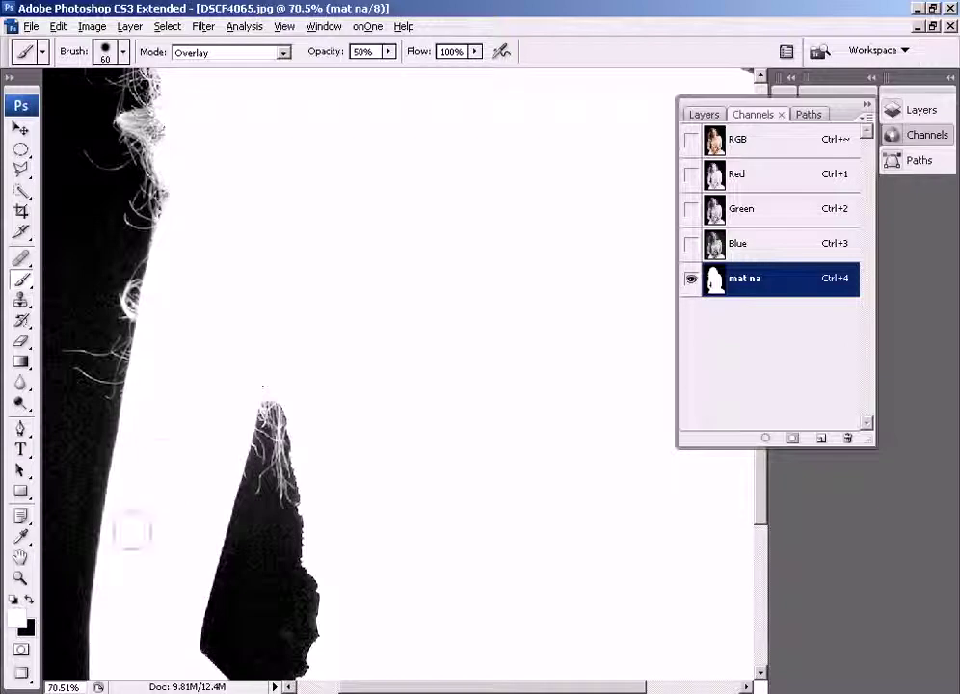
pyautogui.moveTo(174, 402); pyautogui.dragTo(159, 336)
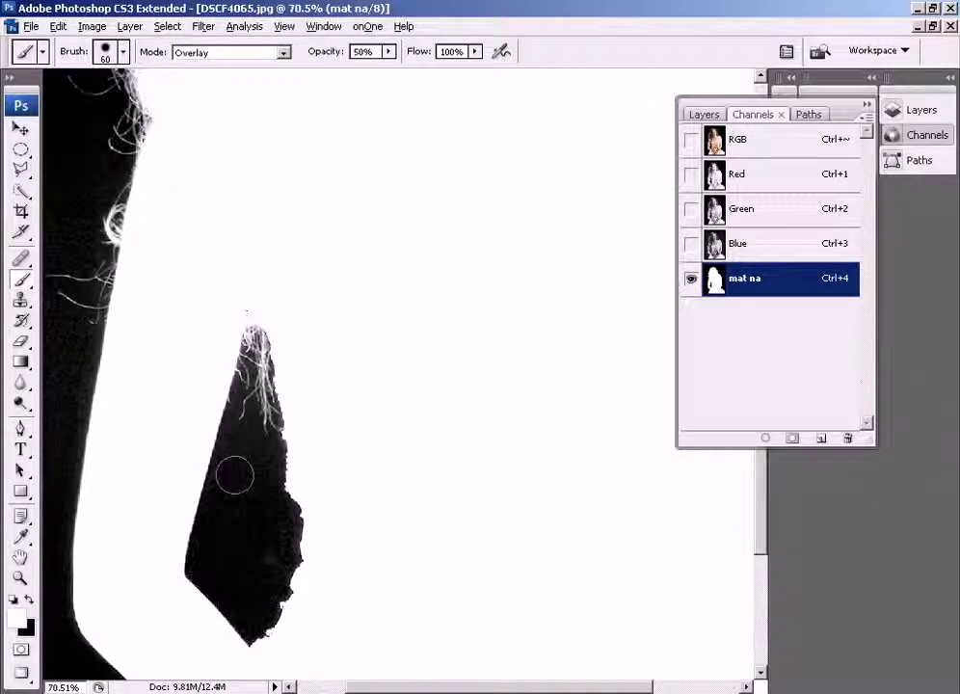
# Paint the arm gap's grey edge solid black, then switch back to white
pyautogui.press('x')
pyautogui.moveTo(277, 467); pyautogui.dragTo(289, 559)
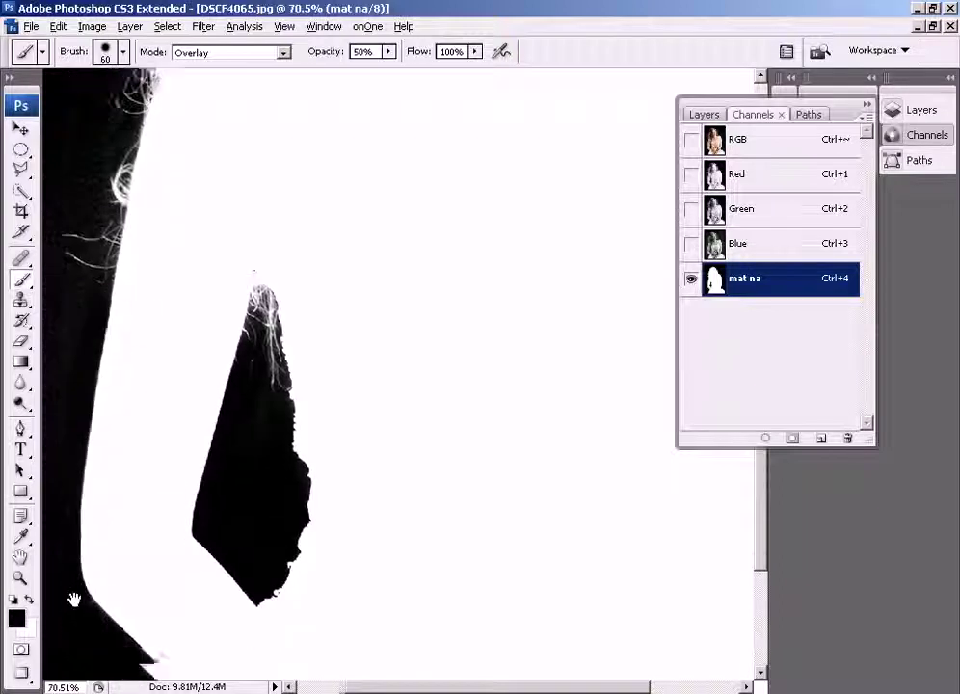
pyautogui.moveTo(81, 599); pyautogui.dragTo(108, 455)
pyautogui.moveTo(206, 634)
pyautogui.mouseDown()
pyautogui.moveTo(222, 537)
pyautogui.moveTo(256, 498)
pyautogui.mouseUp()
pyautogui.moveTo(334, 345)
pyautogui.mouseDown()
pyautogui.moveTo(343, 382)
pyautogui.moveTo(319, 442)
pyautogui.mouseUp()
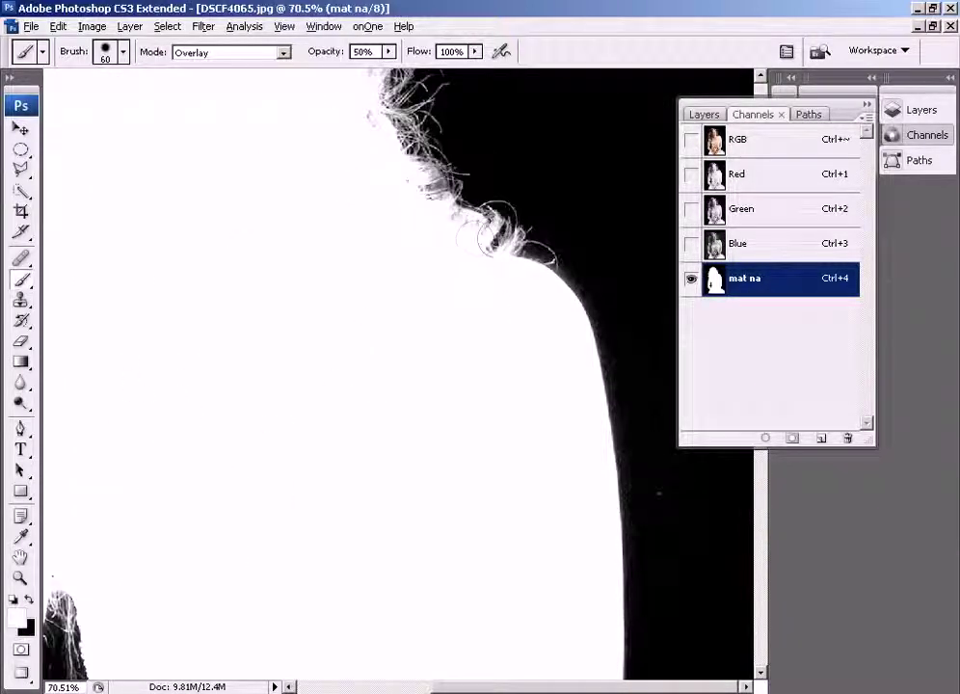
pyautogui.press('x')
pyautogui.moveTo(366, 135)
pyautogui.mouseDown()
pyautogui.moveTo(395, 268)
pyautogui.moveTo(404, 468)
pyautogui.mouseUp()
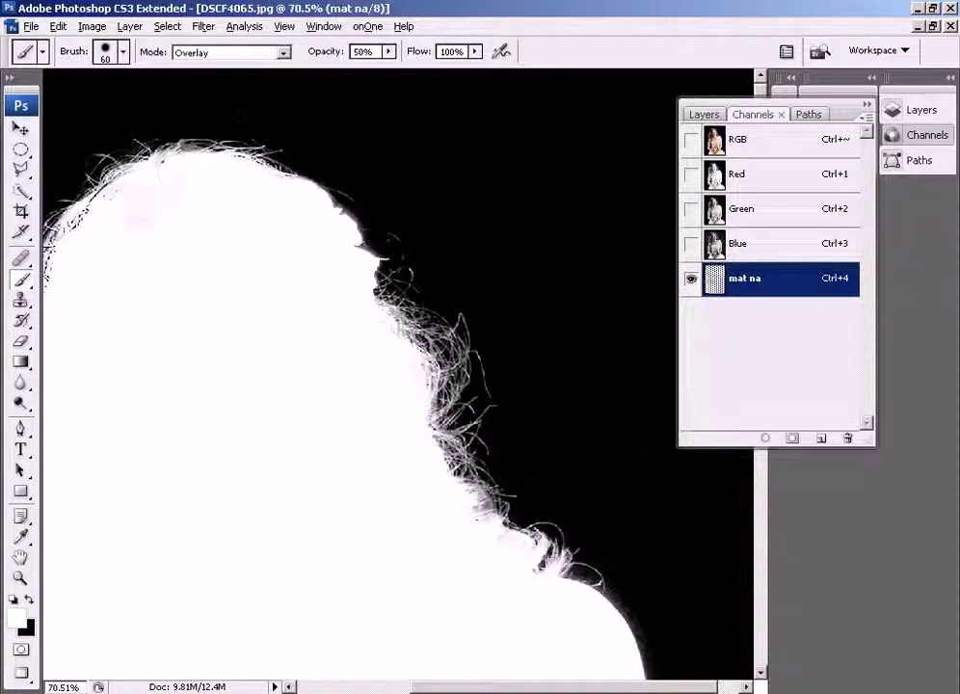
pyautogui.moveTo(58, 174); pyautogui.dragTo(212, 120)
# In Normal mode, paint white over the wispy upper-left hair edge
pyautogui.click(285, 54)
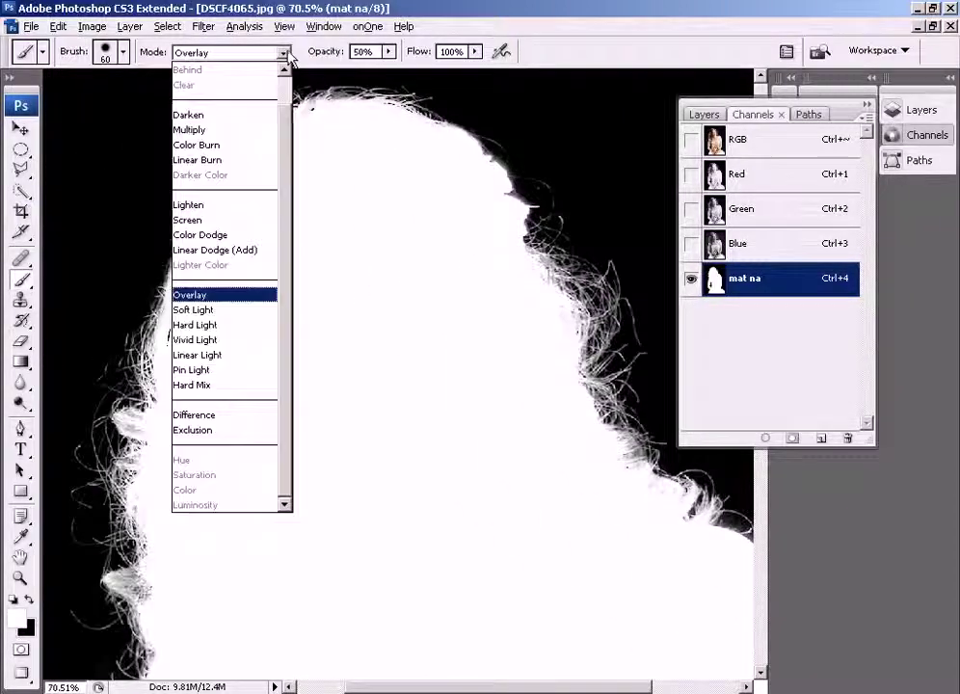
pyautogui.click(193, 70)
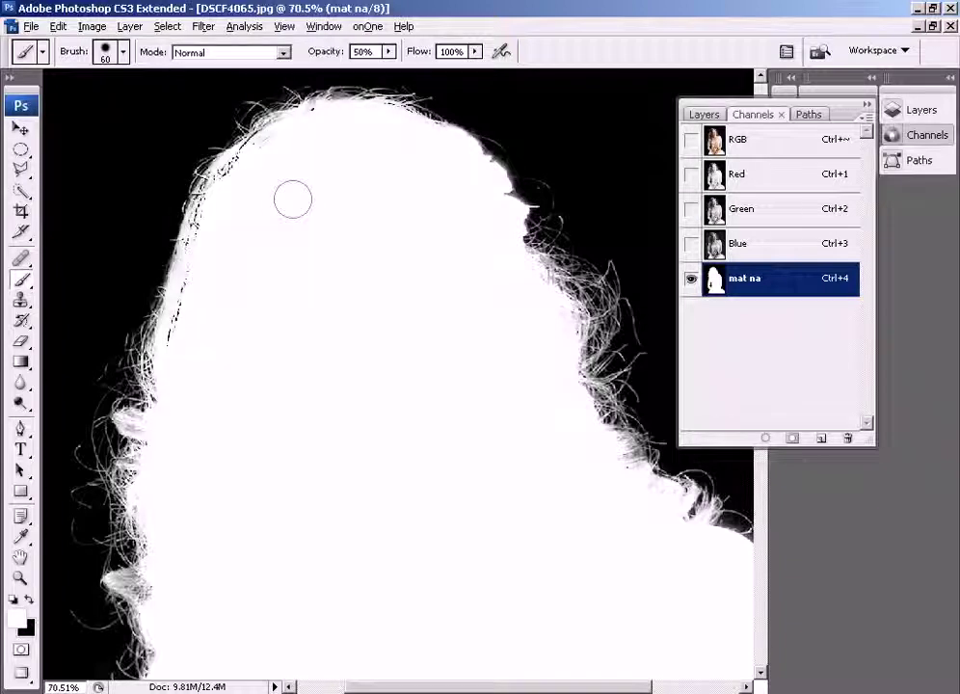
pyautogui.moveTo(207, 118); pyautogui.dragTo(210, 104)
pyautogui.moveTo(313, 116); pyautogui.dragTo(306, 118)
pyautogui.moveTo(235, 174); pyautogui.dragTo(208, 228)
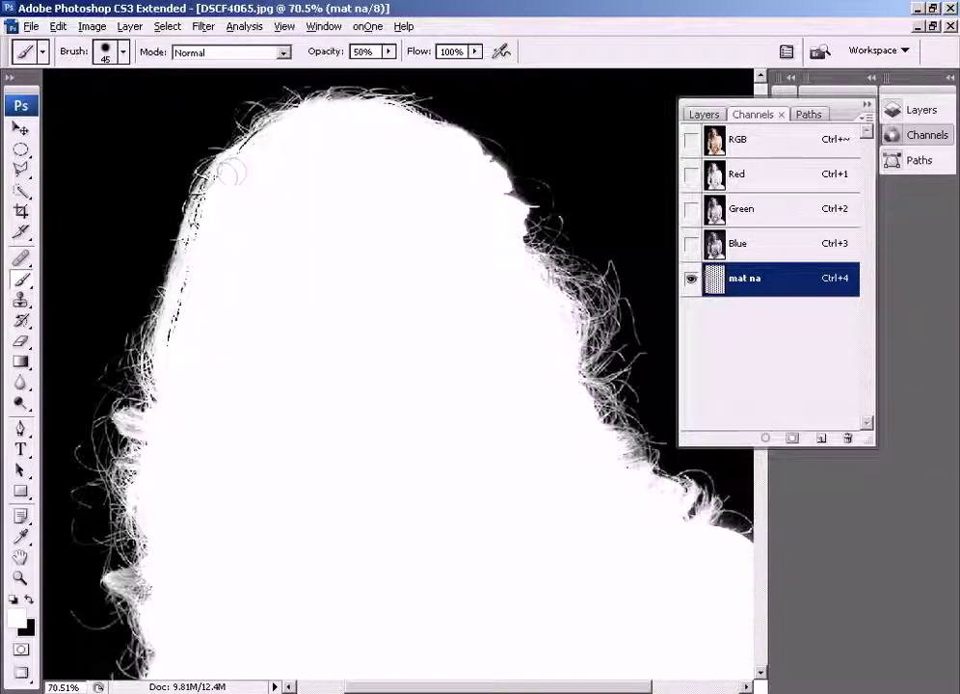
pyautogui.moveTo(140, 224); pyautogui.dragTo(175, 316)
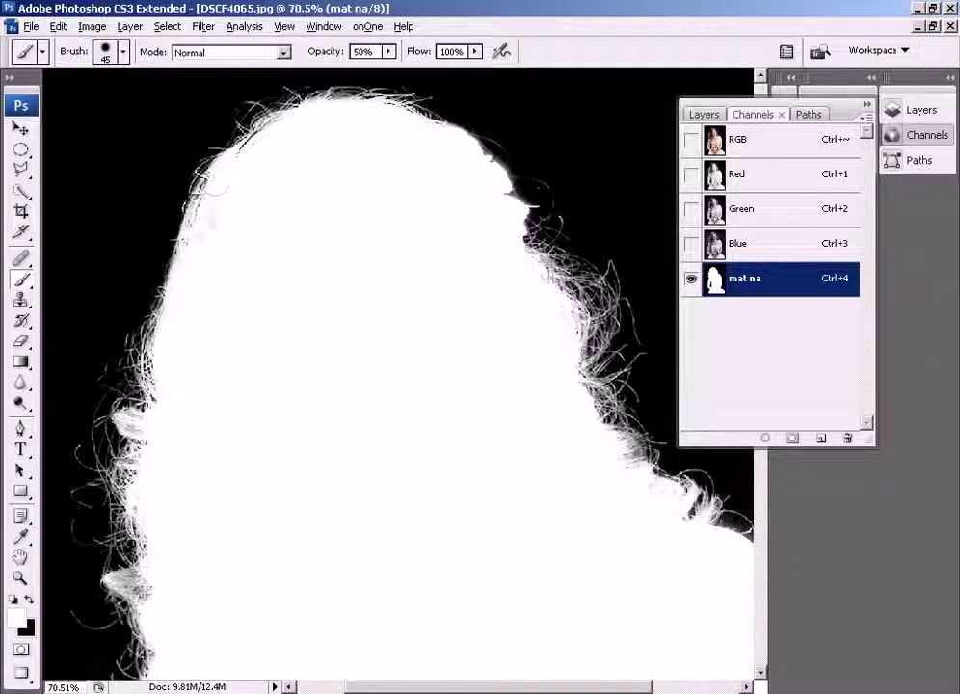
pyautogui.moveTo(207, 174); pyautogui.dragTo(256, 143)
# Set the brush to Overlay, touch up the lower outline, and zoom out to the whole figure
pyautogui.moveTo(424, 318); pyautogui.dragTo(407, 210)
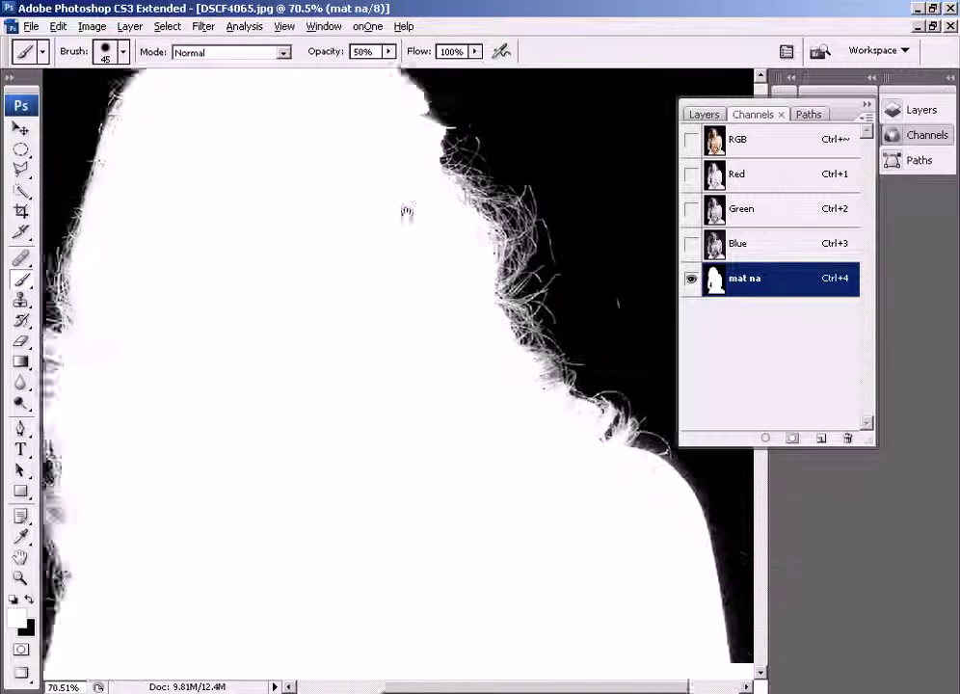
pyautogui.moveTo(419, 349); pyautogui.dragTo(426, 205)
pyautogui.moveTo(458, 511); pyautogui.dragTo(465, 238)
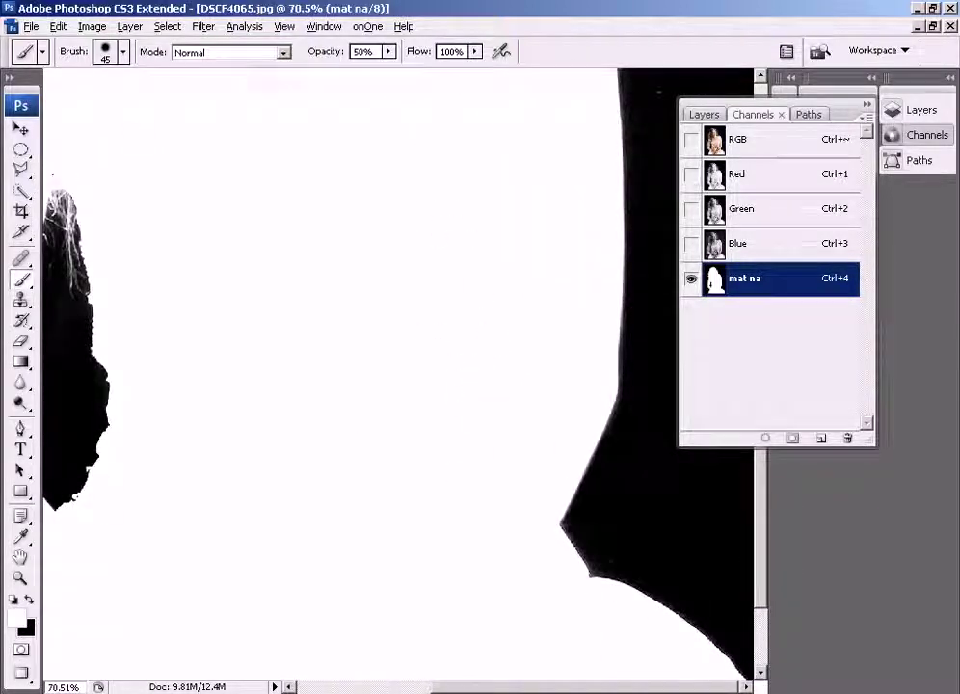
pyautogui.click(234, 53)
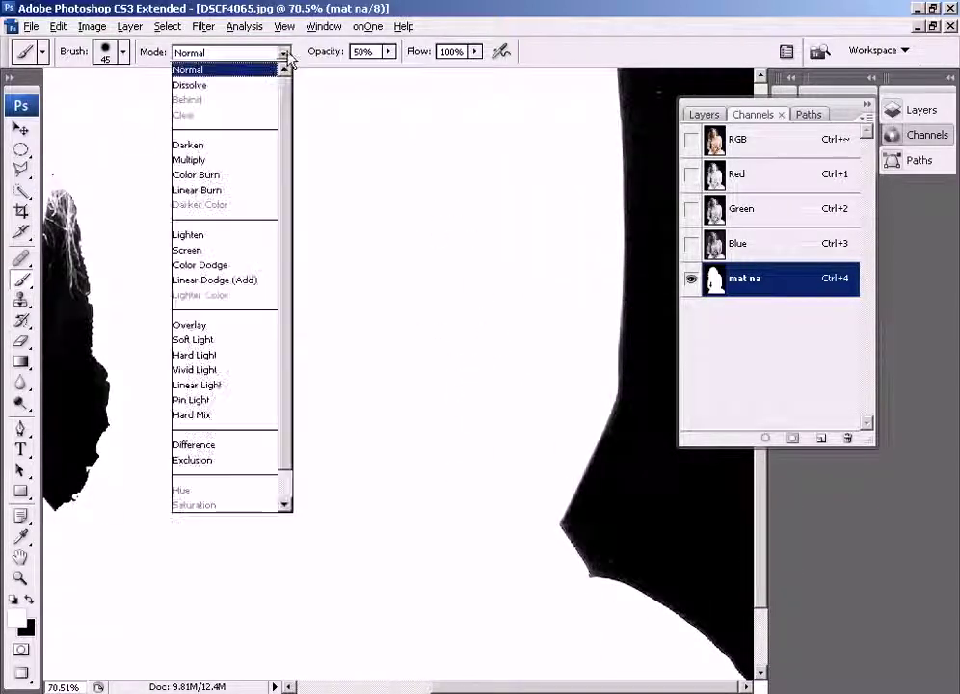
pyautogui.click(193, 325)
pyautogui.click(451, 420)
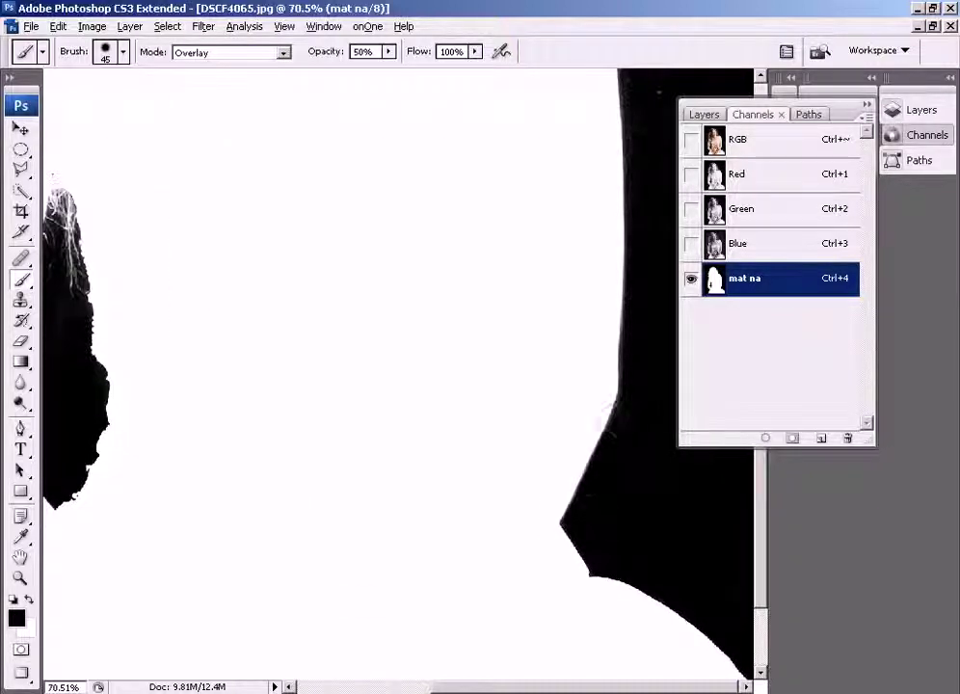
pyautogui.moveTo(625, 178); pyautogui.dragTo(625, 360)
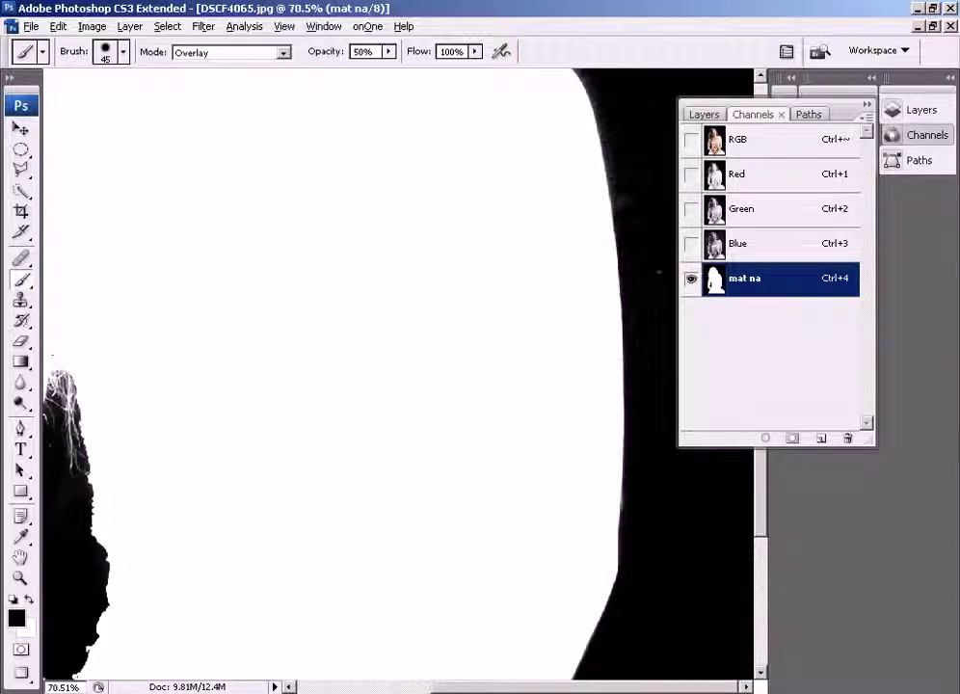
pyautogui.moveTo(605, 208); pyautogui.dragTo(606, 342)
pyautogui.moveTo(572, 534); pyautogui.dragTo(573, 312)
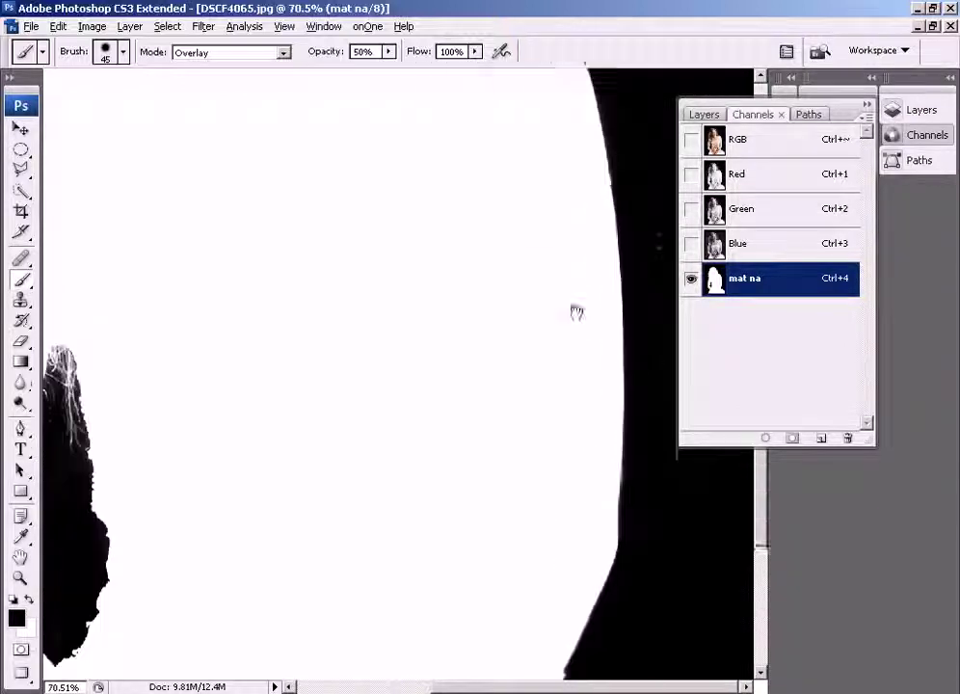
pyautogui.hotkey('ctrl', '-')
pyautogui.hotkey('ctrl', '-')
pyautogui.hotkey('ctrl', '-')
pyautogui.hotkey('ctrl', '-')
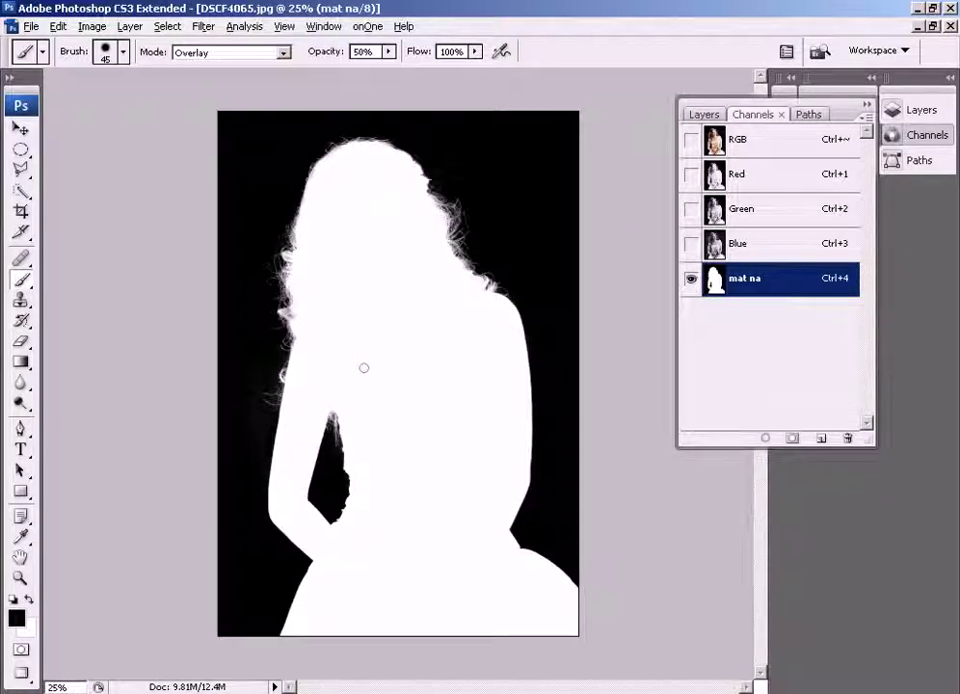
# Invert the mask, zoom on the arm, and pick the Dodge tool at 175 px
pyautogui.hotkey('ctrl', 'i')
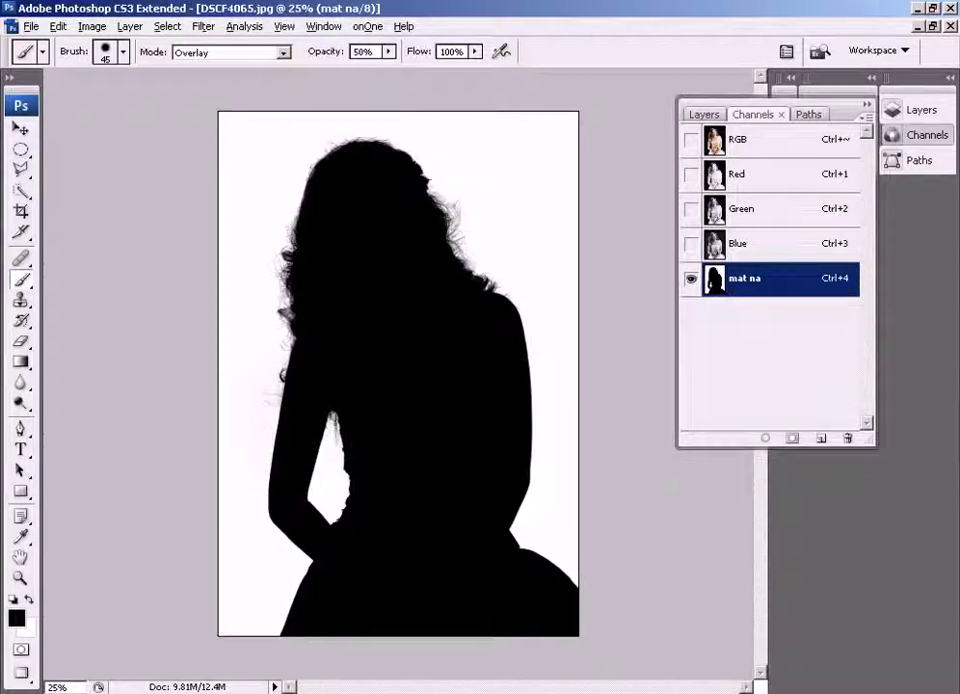
pyautogui.moveTo(224, 321); pyautogui.dragTo(492, 535)
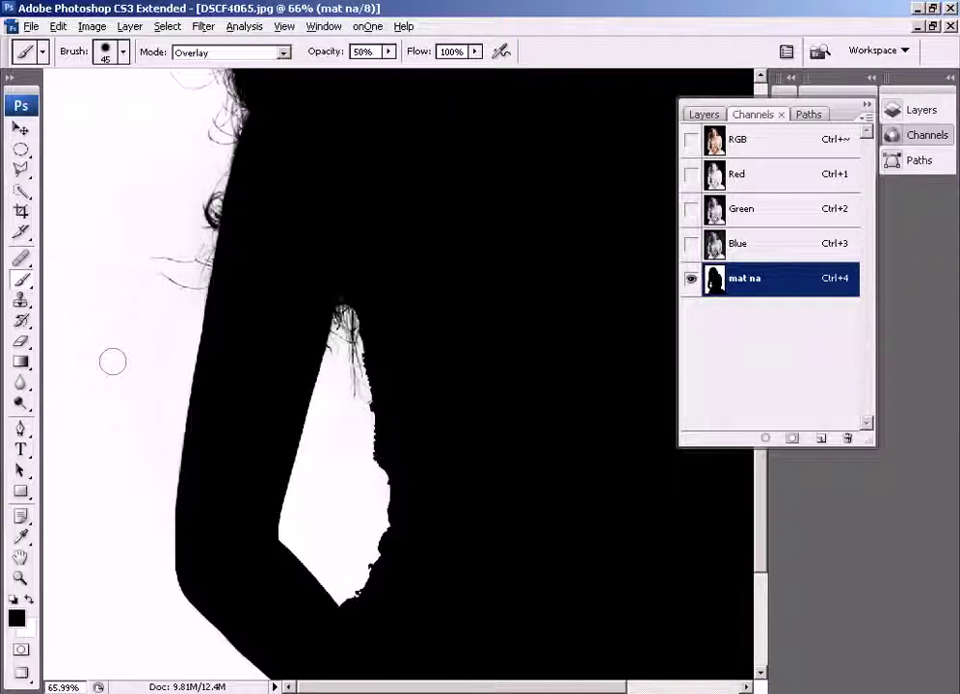
pyautogui.click(22, 405)
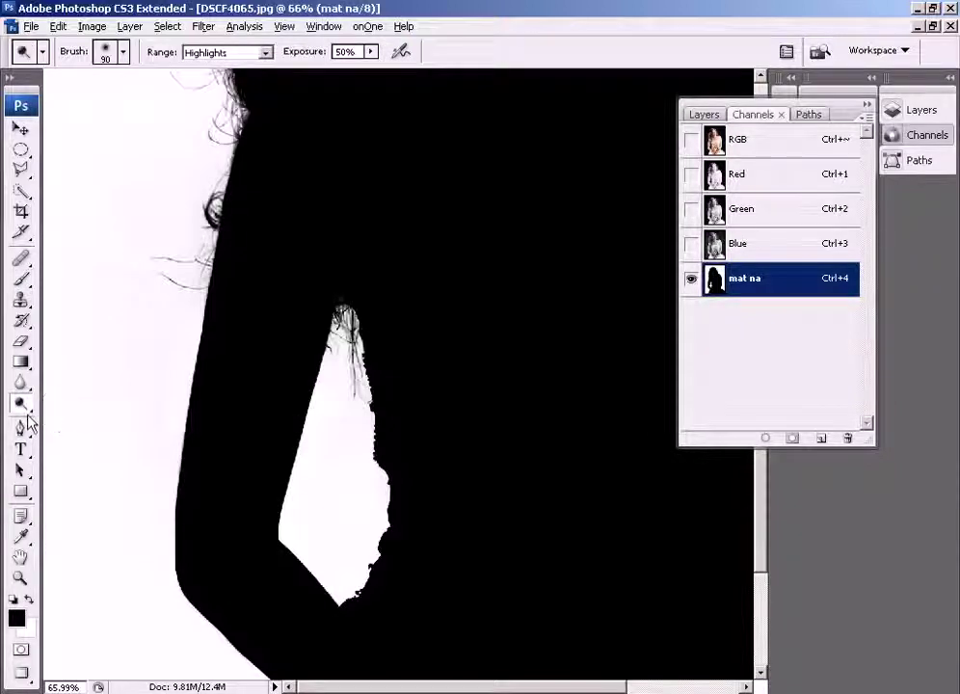
pyautogui.press(']')
pyautogui.press(']')
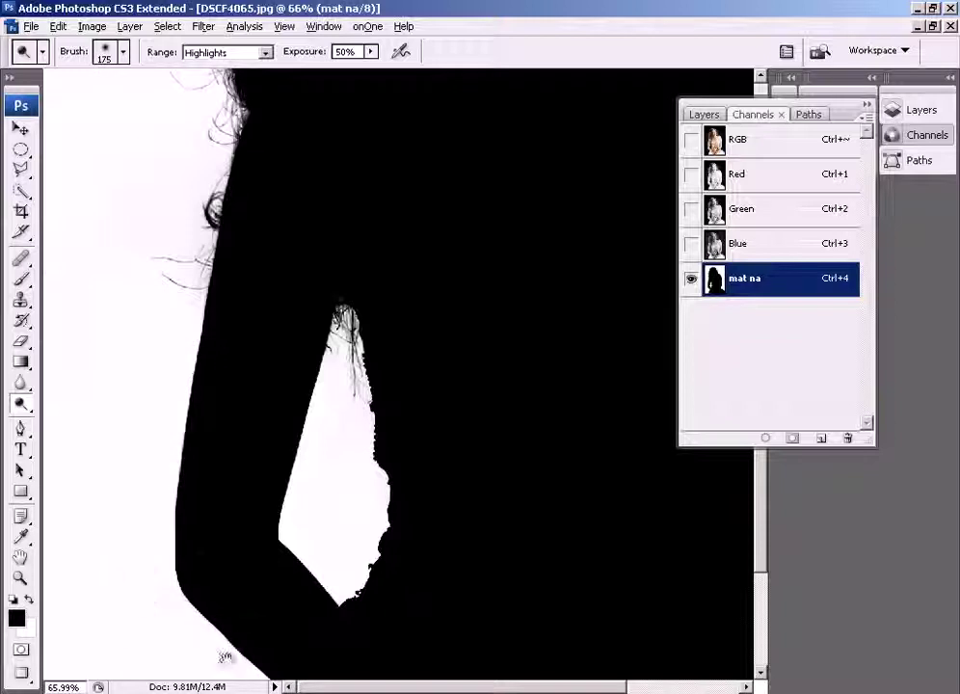
# Pan the view over the arm gap, the head, and the hair above the right shoulder
pyautogui.moveTo(225, 657); pyautogui.dragTo(222, 542)
pyautogui.moveTo(193, 578); pyautogui.dragTo(189, 471)
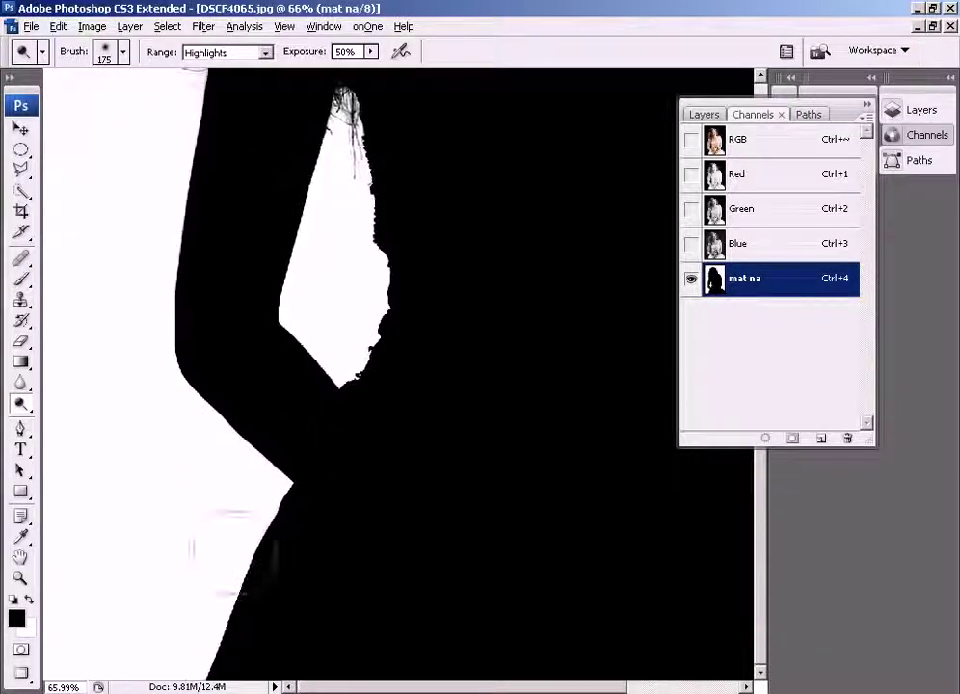
pyautogui.scroll(1, 120, 260)
pyautogui.scroll(1, 120, 260)
pyautogui.scroll(4, 121, 260)
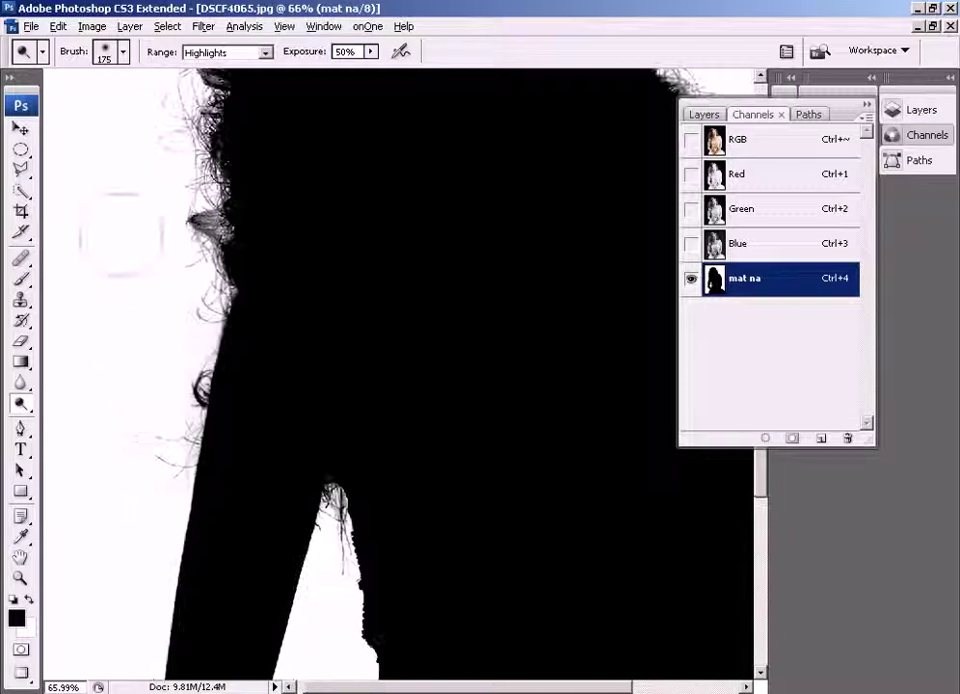
pyautogui.scroll(2, 87, 347)
pyautogui.scroll(3, 72, 459)
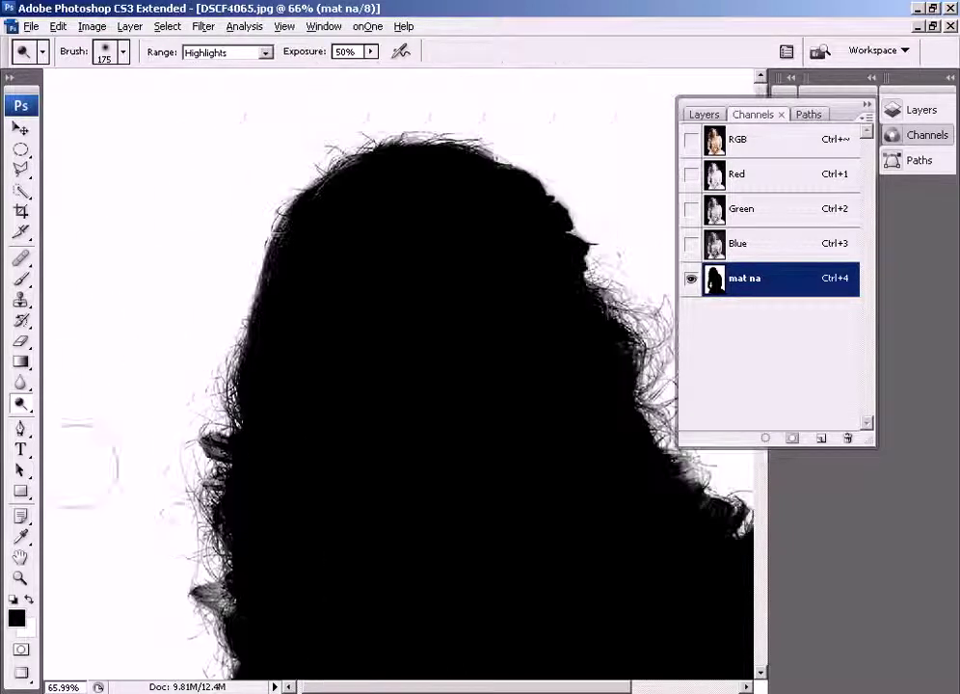
pyautogui.hscroll(2, 169, 191)
pyautogui.moveTo(529, 109); pyautogui.dragTo(365, 109)
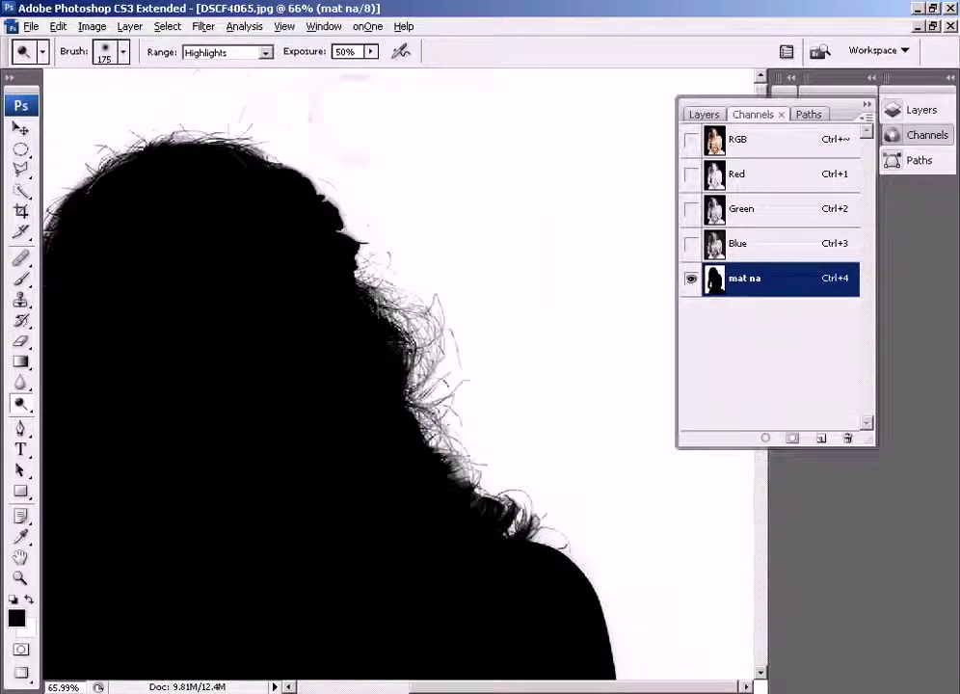
pyautogui.hscroll(-4, 164, 174)
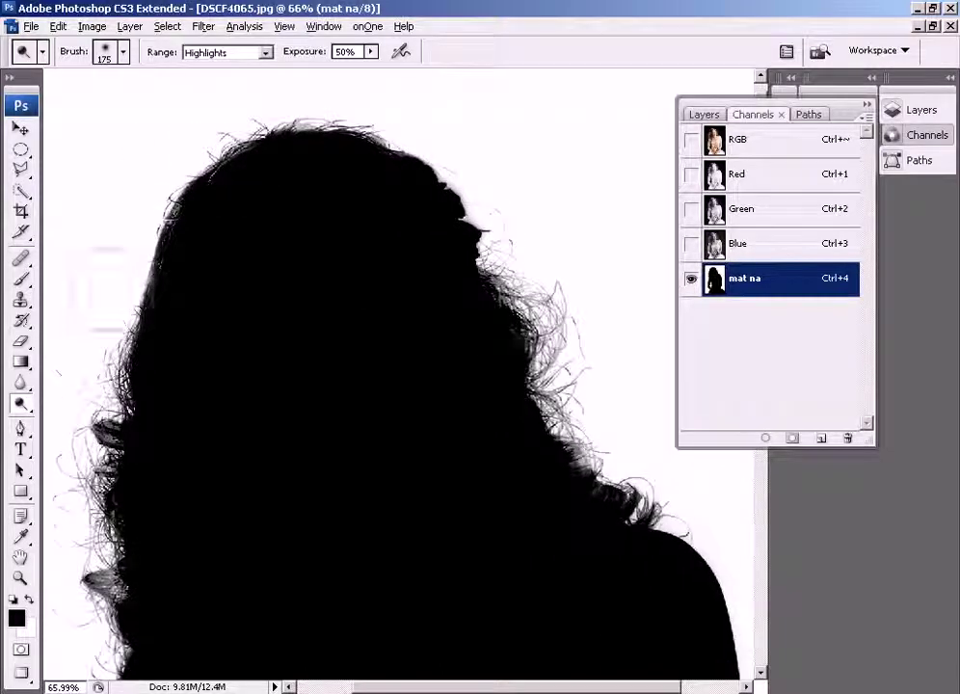
pyautogui.moveTo(540, 255)
pyautogui.mouseDown()
pyautogui.moveTo(487, 224)
pyautogui.moveTo(439, 39)
pyautogui.mouseUp()
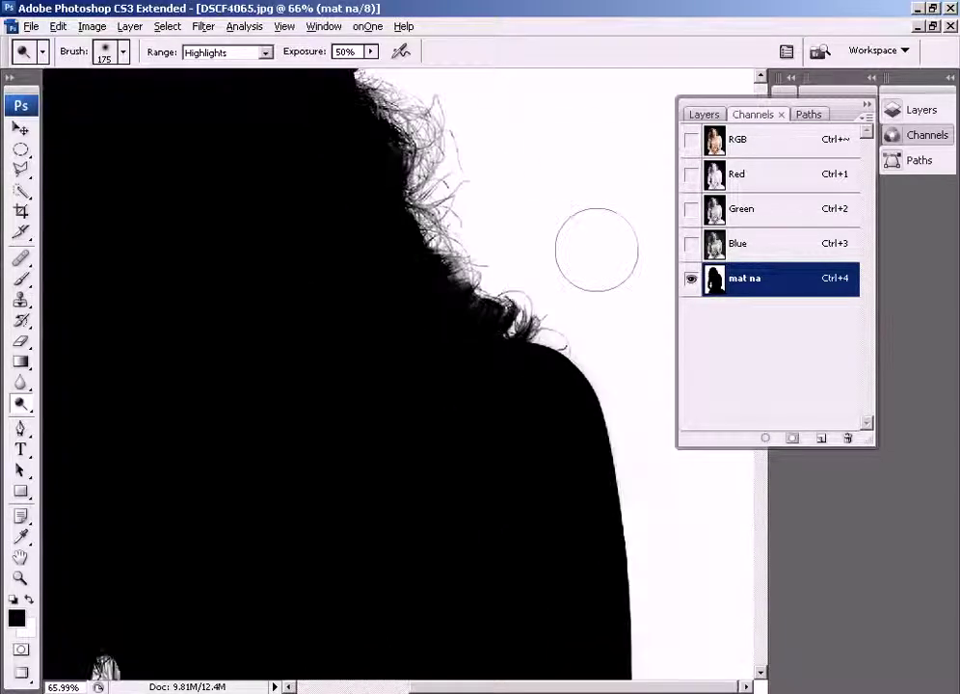
# Hide the interface to inspect the mask's hair edges, then restore it
pyautogui.press('Tab')
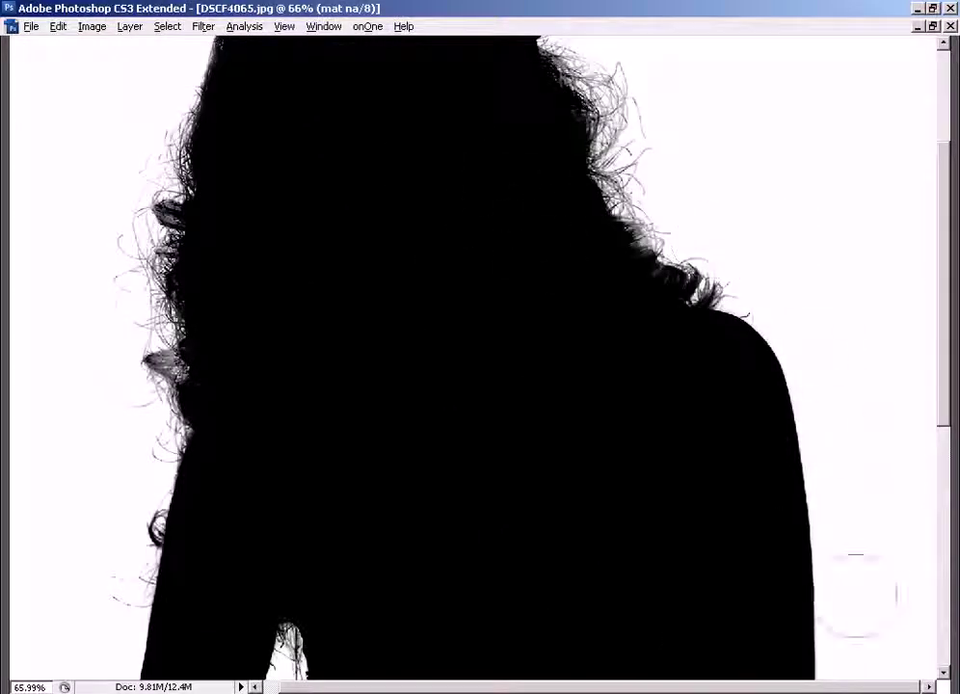
pyautogui.scroll(-5, 839, 405)
pyautogui.scroll(-3, 827, 626)
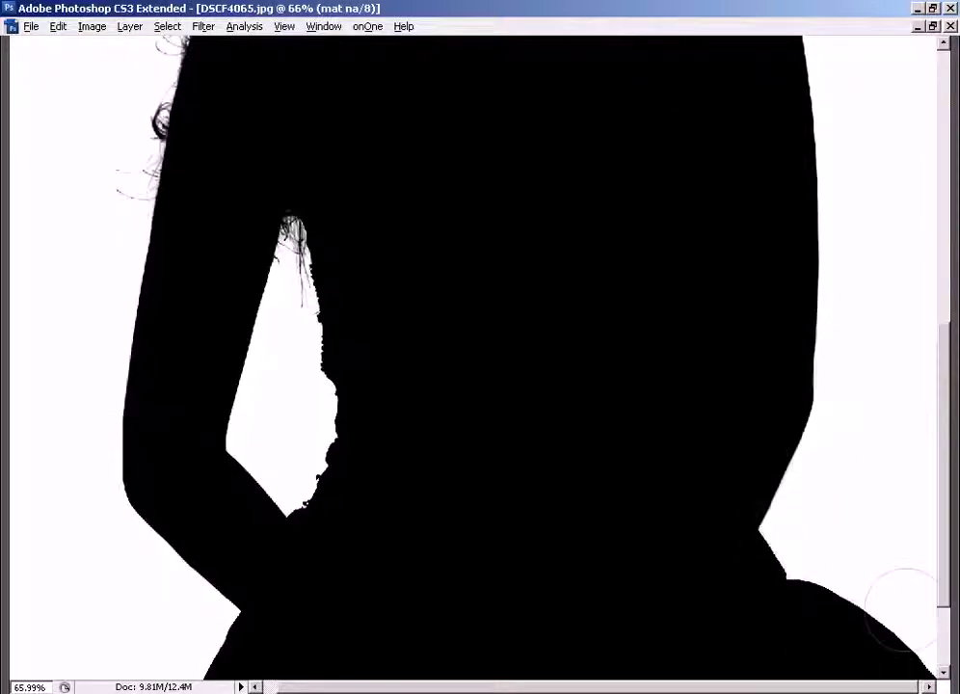
pyautogui.scroll(5, 867, 545)
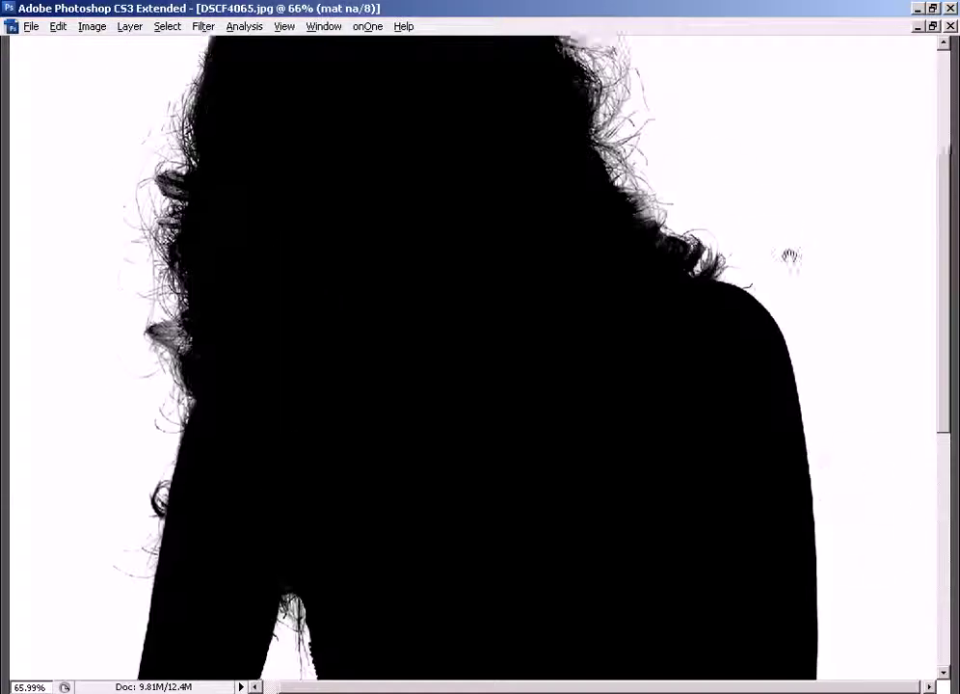
pyautogui.scroll(3, 789, 254)
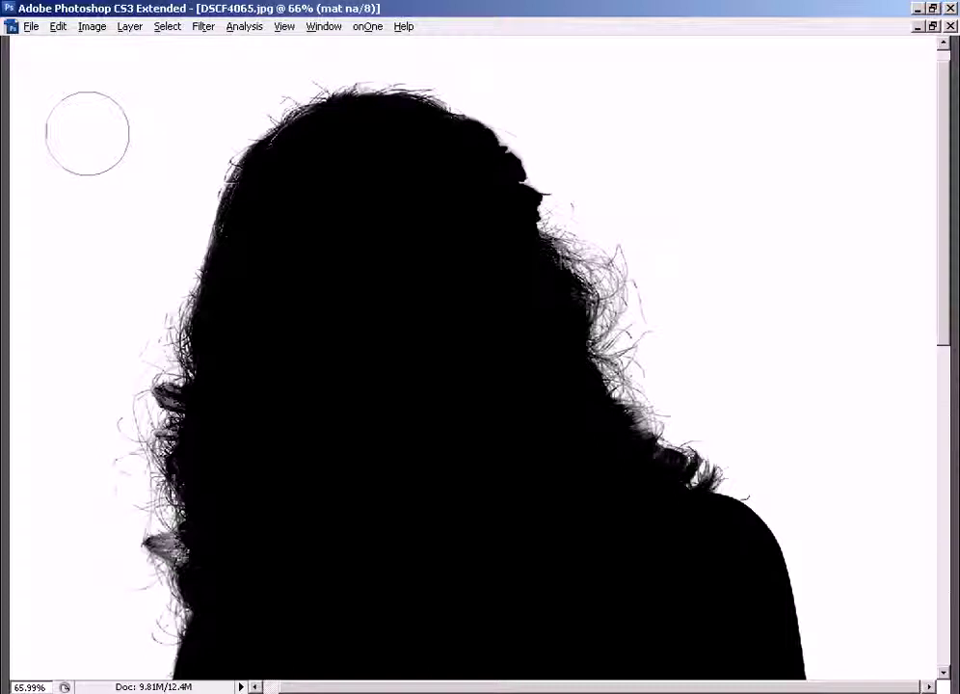
pyautogui.press('Tab')
# Invert the mask channel back to white-on-black, then return to the RGB composite view
pyautogui.hotkey('ctrl', 'i')
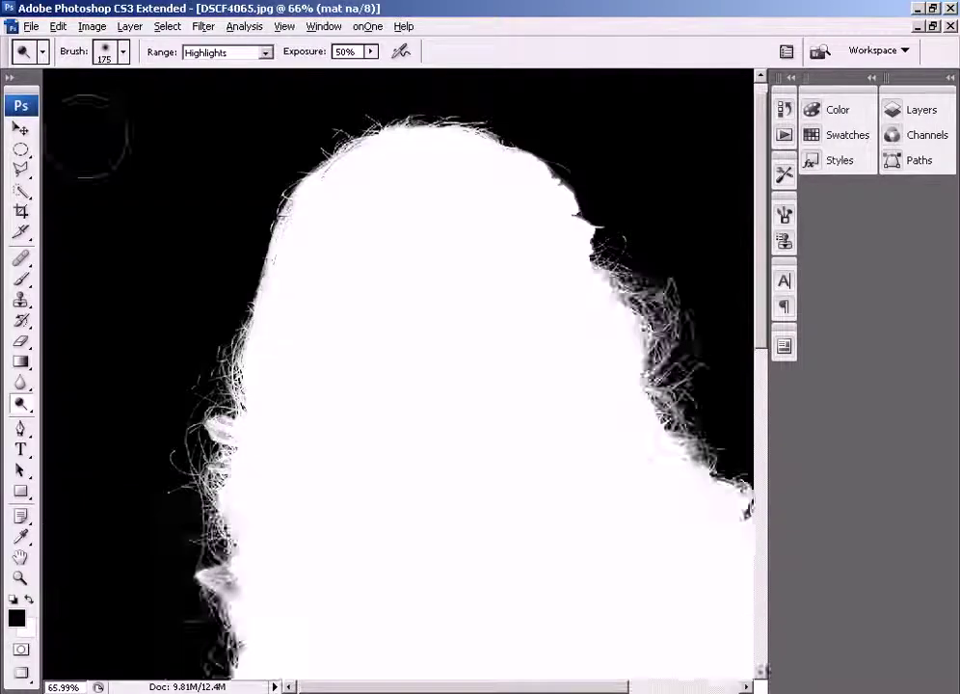
pyautogui.hotkey('ctrl', '-')
pyautogui.hotkey('ctrl', '-')
pyautogui.hotkey('ctrl', '-')
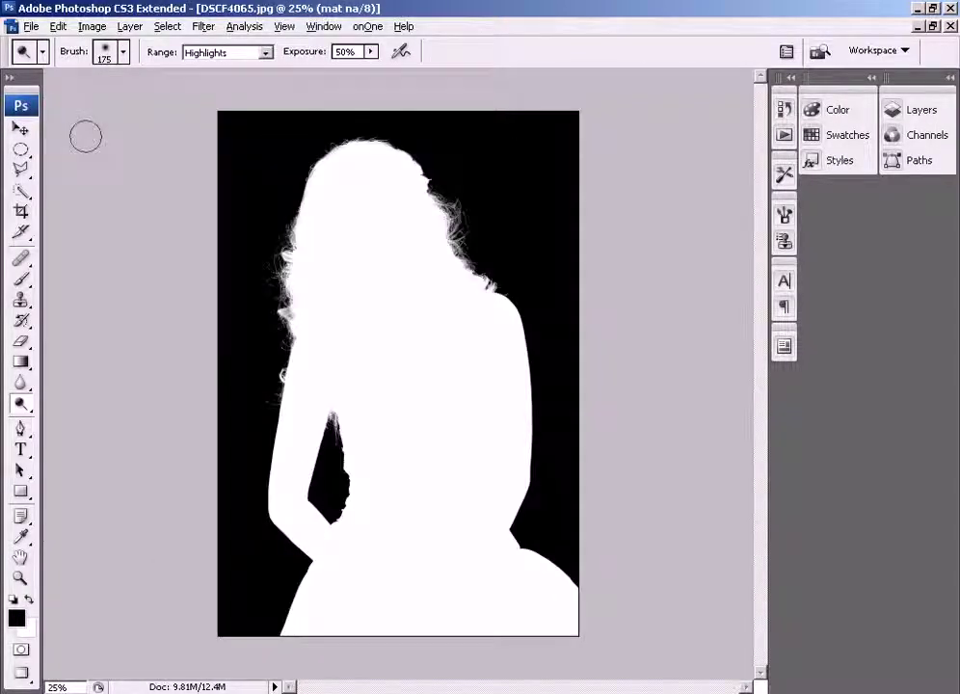
pyautogui.press('F7')
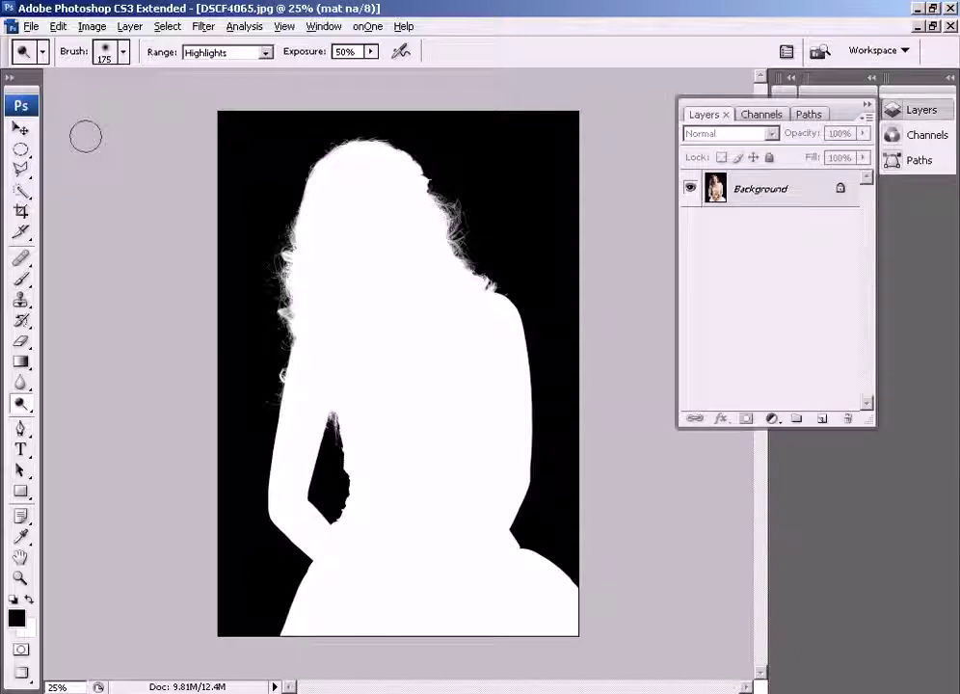
pyautogui.click(776, 115)
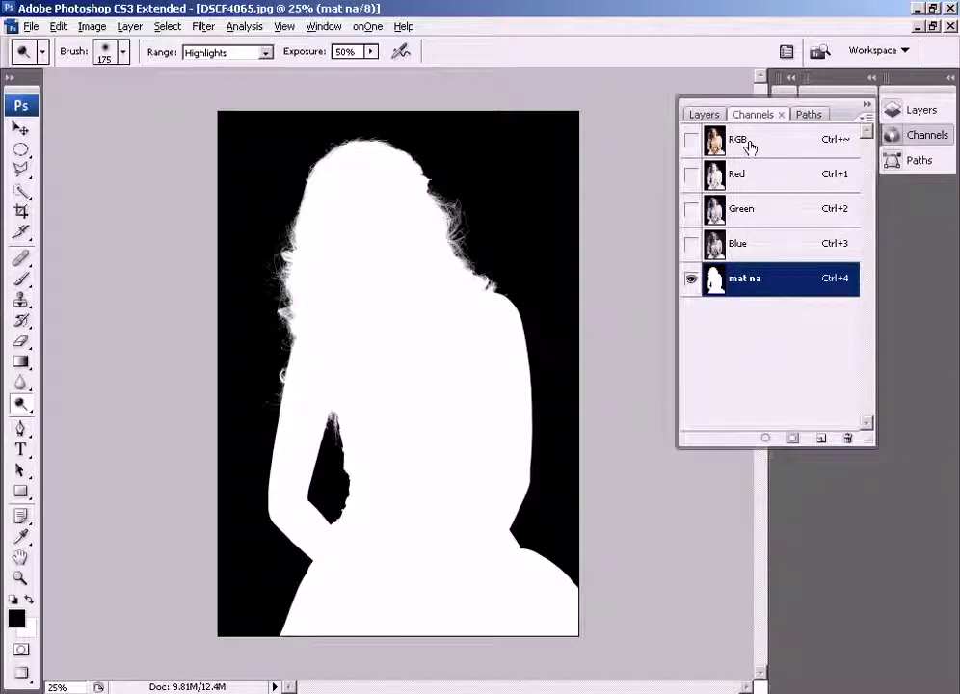
pyautogui.click(750, 145)
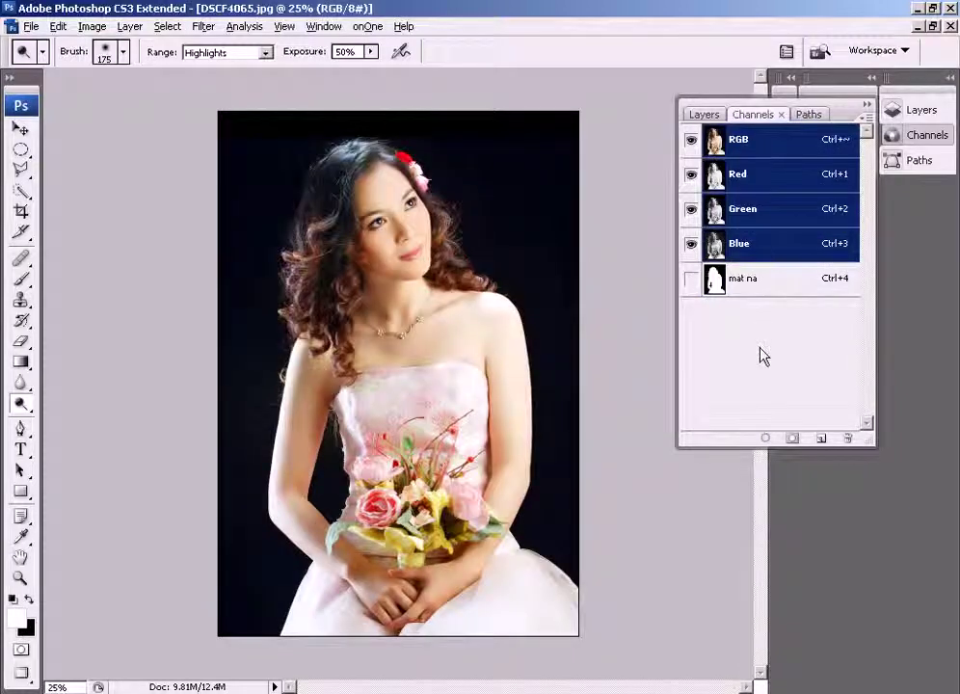
# Load mat na as a selection, convert Background to Layer 0, and add it as a layer mask
pyautogui.keyDown('ctrl'); pyautogui.click(740, 289); pyautogui.keyUp('ctrl')
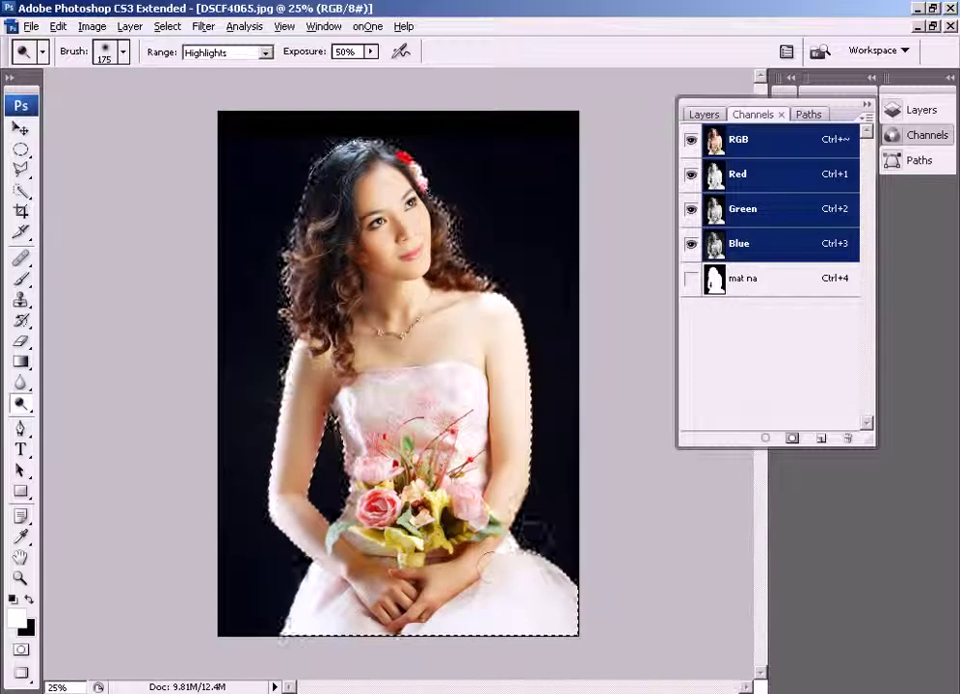
pyautogui.click(705, 114)
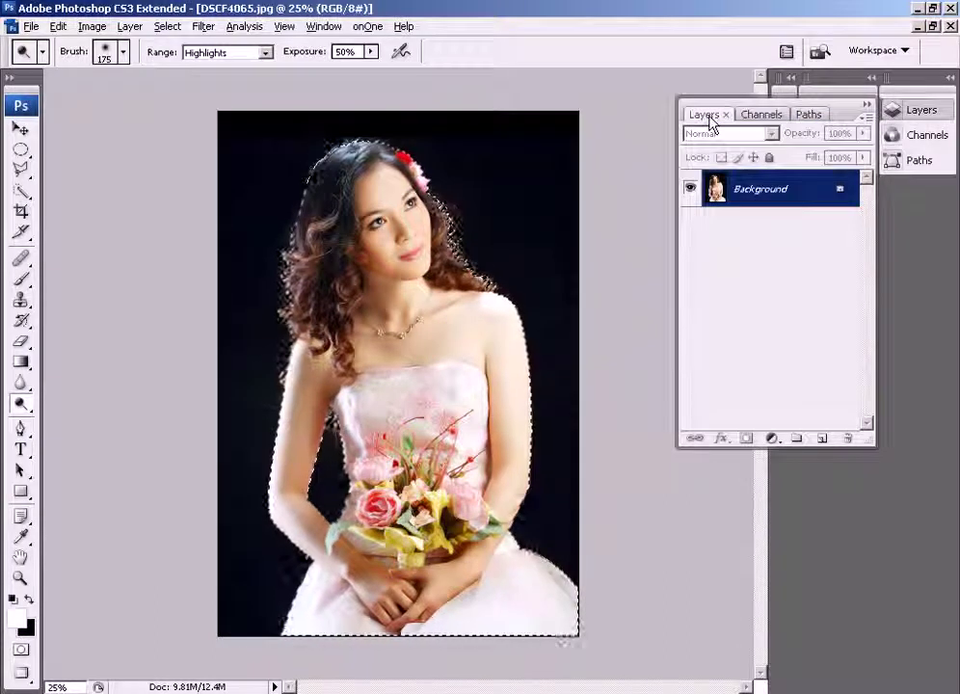
pyautogui.doubleClick(759, 193)
pyautogui.click(644, 216)
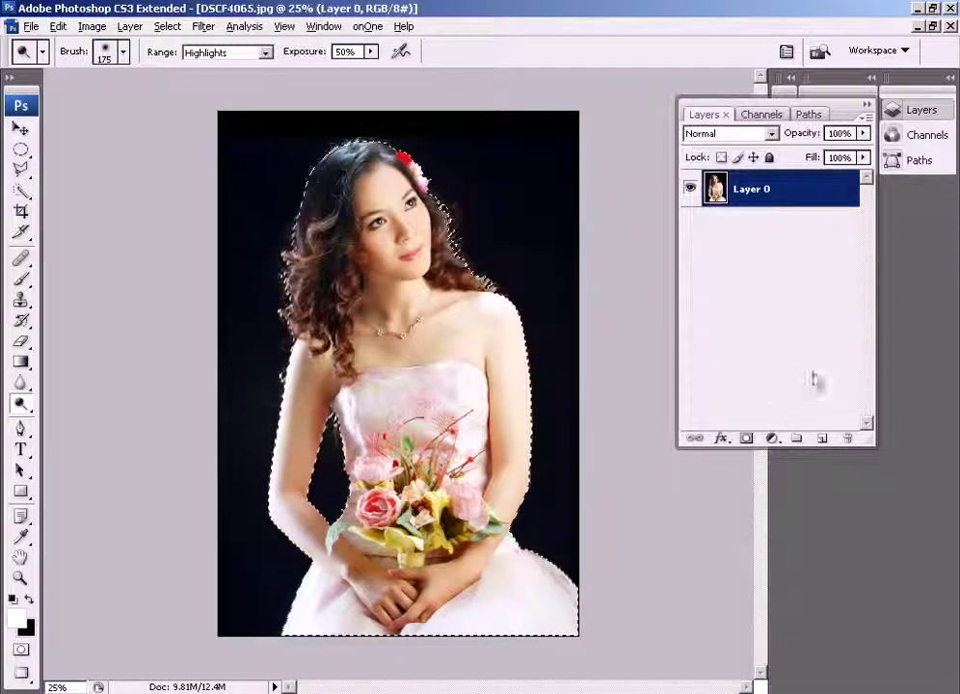
pyautogui.click(747, 439)
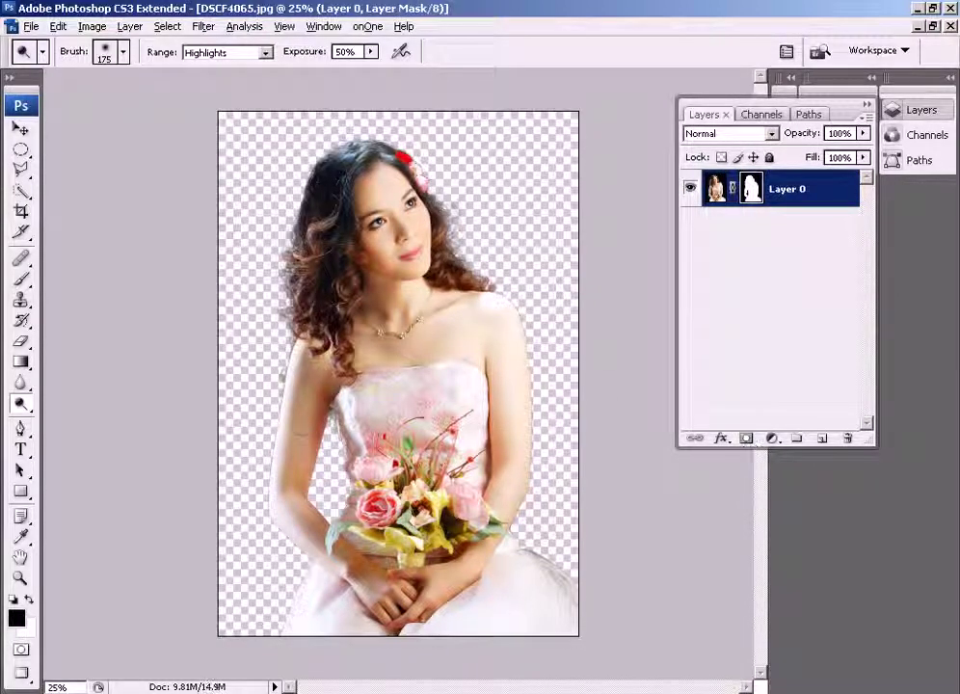
# Drag the corridor photo into DSCF4065 as Layer 1 below Layer 0, shifted slightly right
pyautogui.click(933, 27)
pyautogui.click(21, 128)
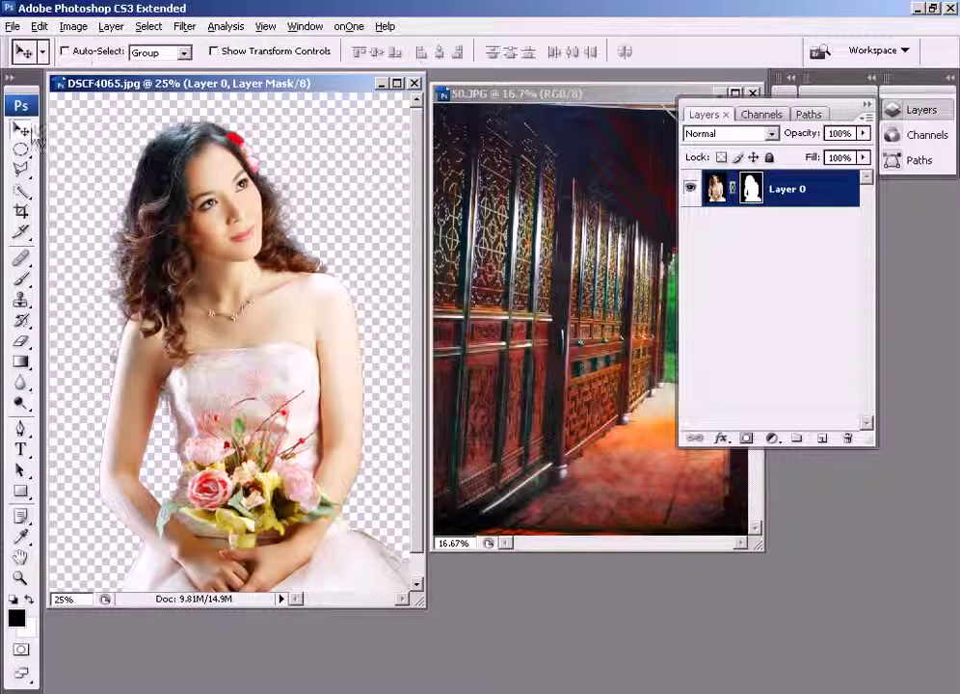
pyautogui.moveTo(583, 222); pyautogui.dragTo(314, 209)
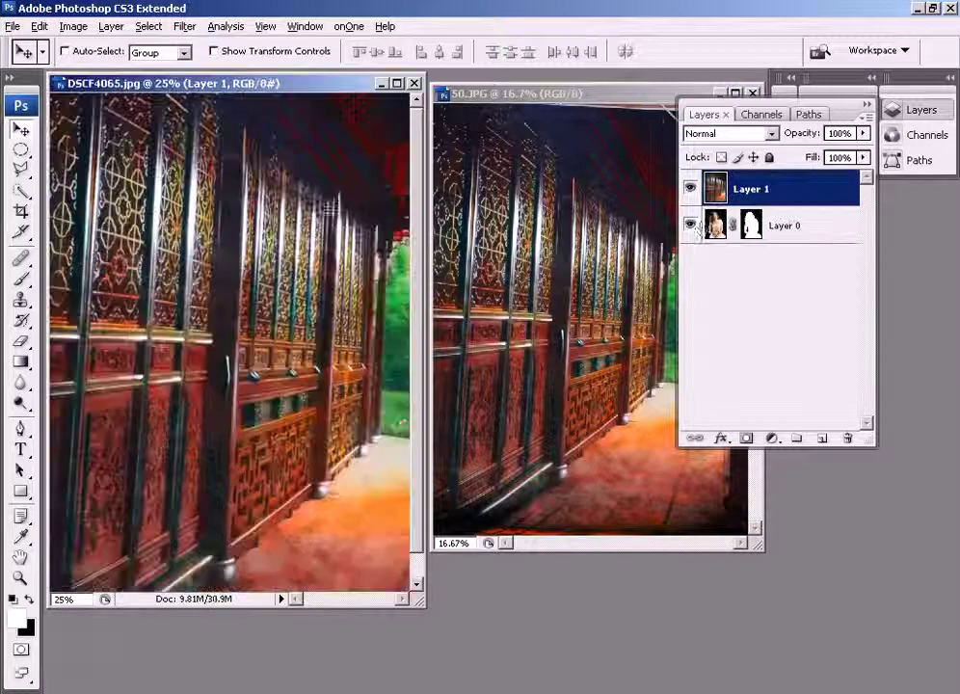
pyautogui.moveTo(749, 198); pyautogui.dragTo(766, 241)
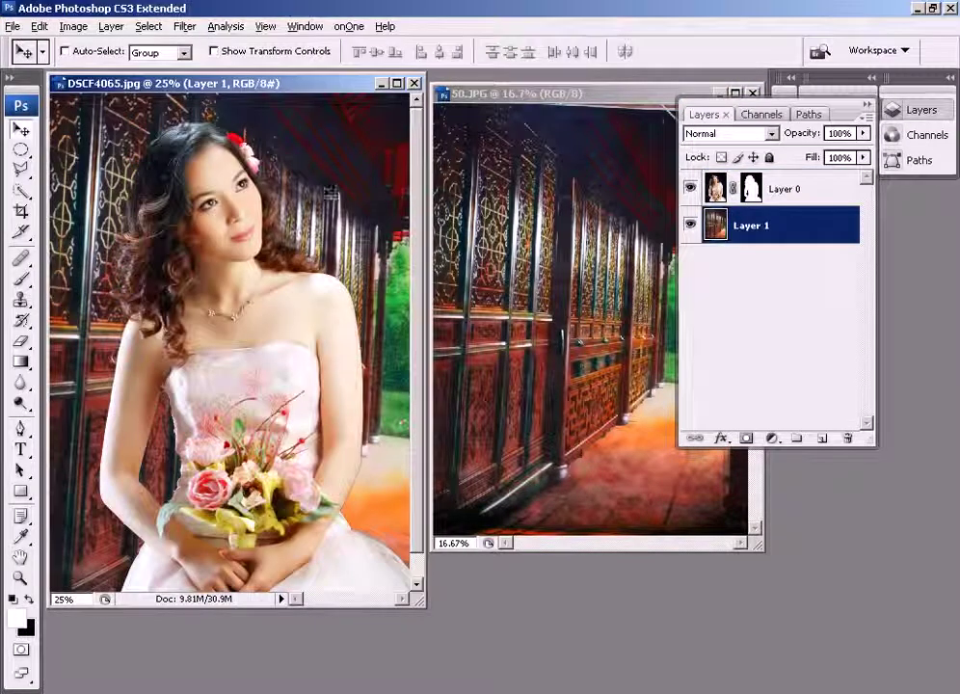
pyautogui.moveTo(337, 193)
pyautogui.mouseDown()
pyautogui.moveTo(365, 186)
pyautogui.moveTo(351, 193)
pyautogui.mouseUp()
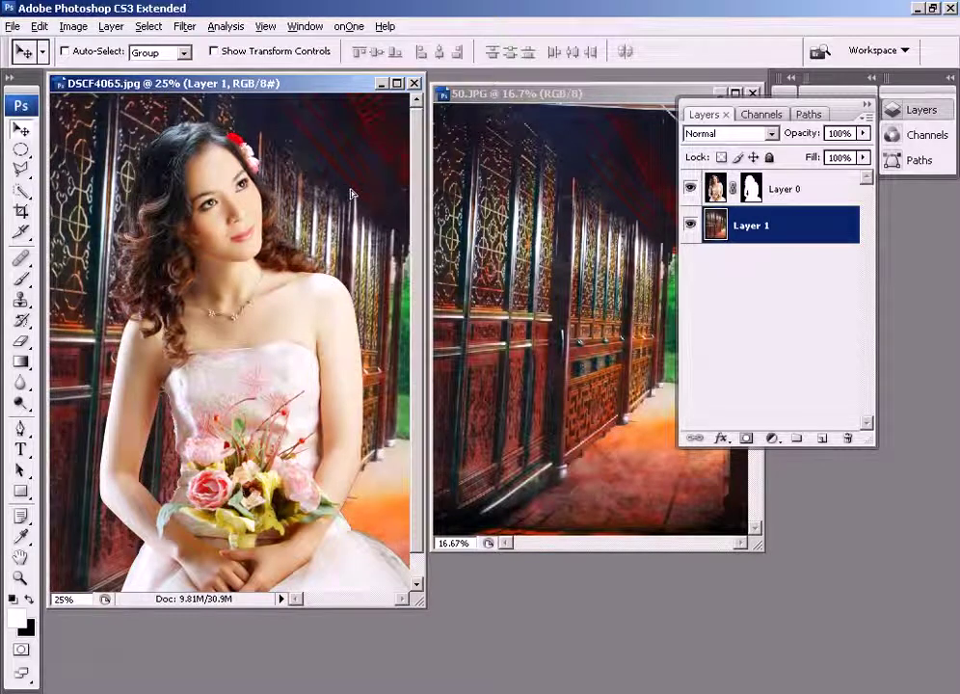
# Close 50.JPG without saving changes
pyautogui.moveTo(582, 126); pyautogui.dragTo(390, 193)
pyautogui.click(543, 193)
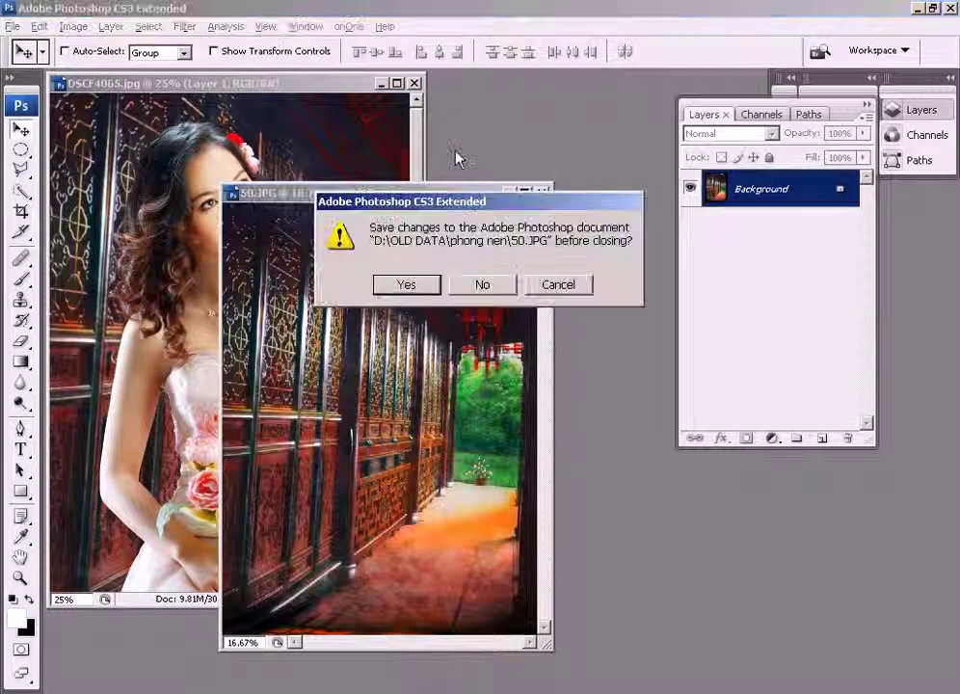
pyautogui.click(482, 285)
# Zoom in on the arm edge and delete Layer 0's mask via the trash, choosing Delete
pyautogui.click(397, 83)
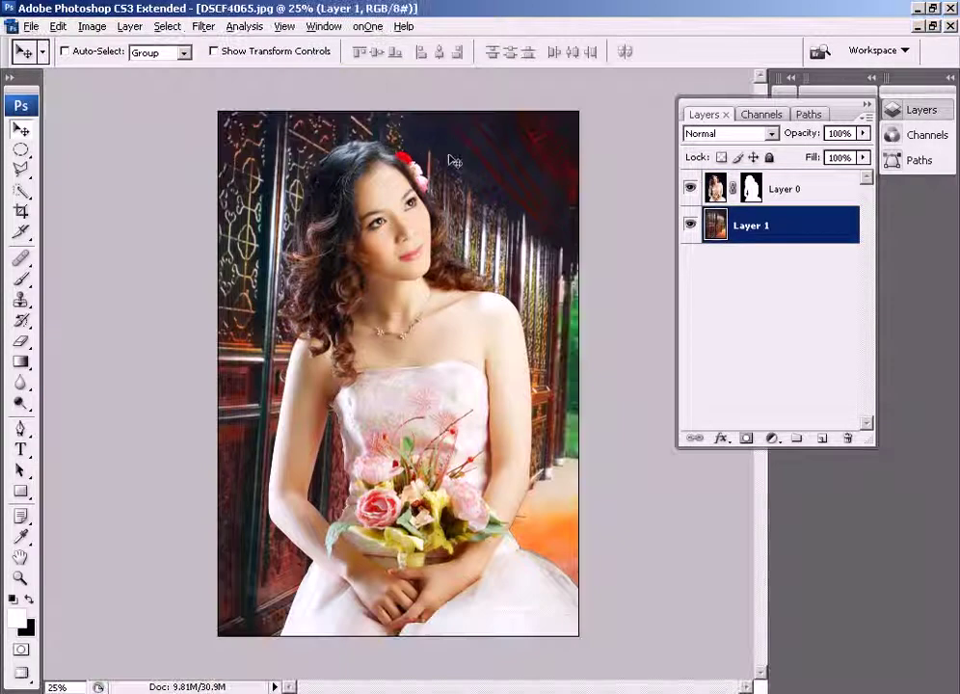
pyautogui.moveTo(475, 284); pyautogui.dragTo(636, 580)
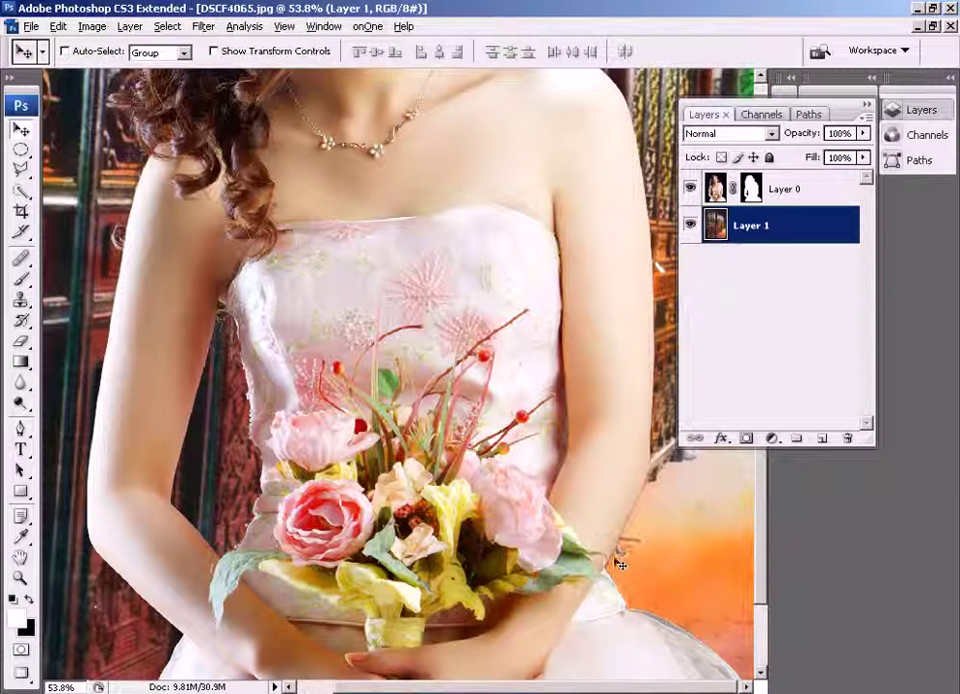
pyautogui.moveTo(540, 424); pyautogui.dragTo(729, 605)
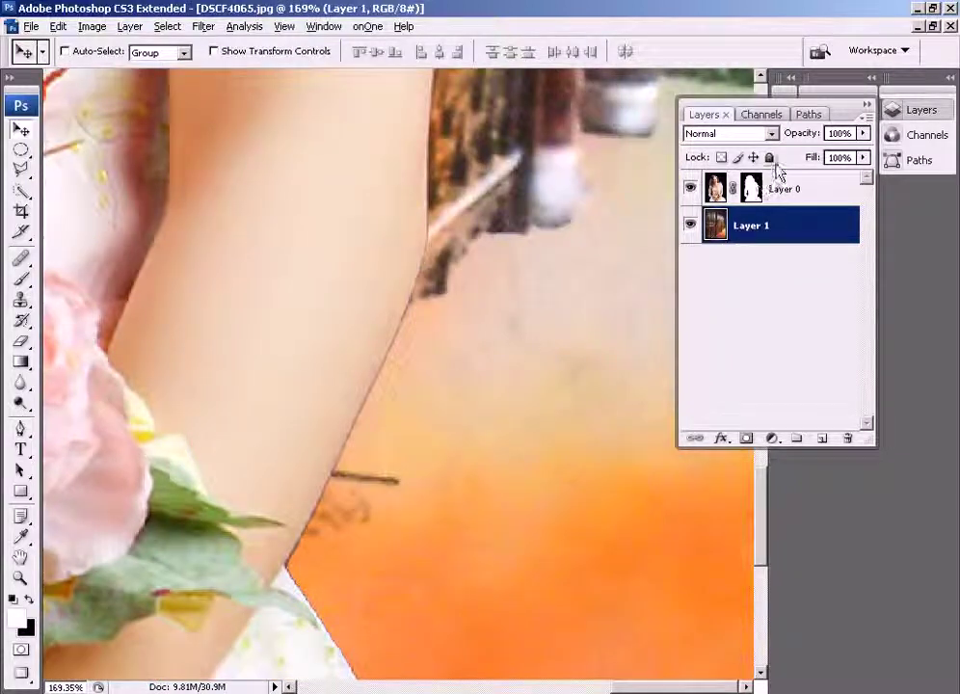
pyautogui.click(736, 189)
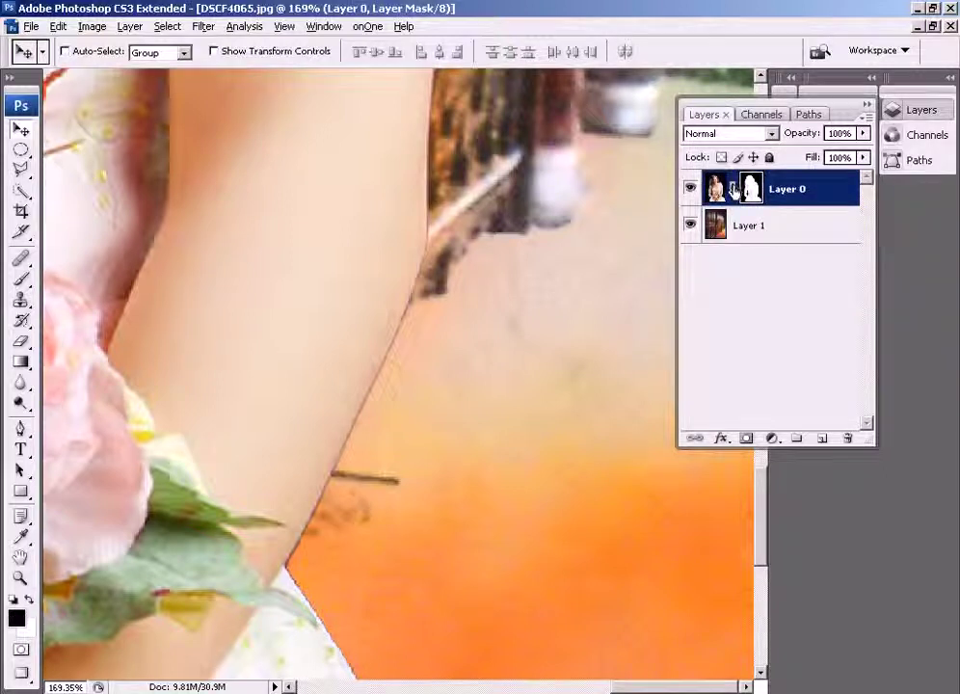
pyautogui.moveTo(751, 190); pyautogui.dragTo(848, 438)
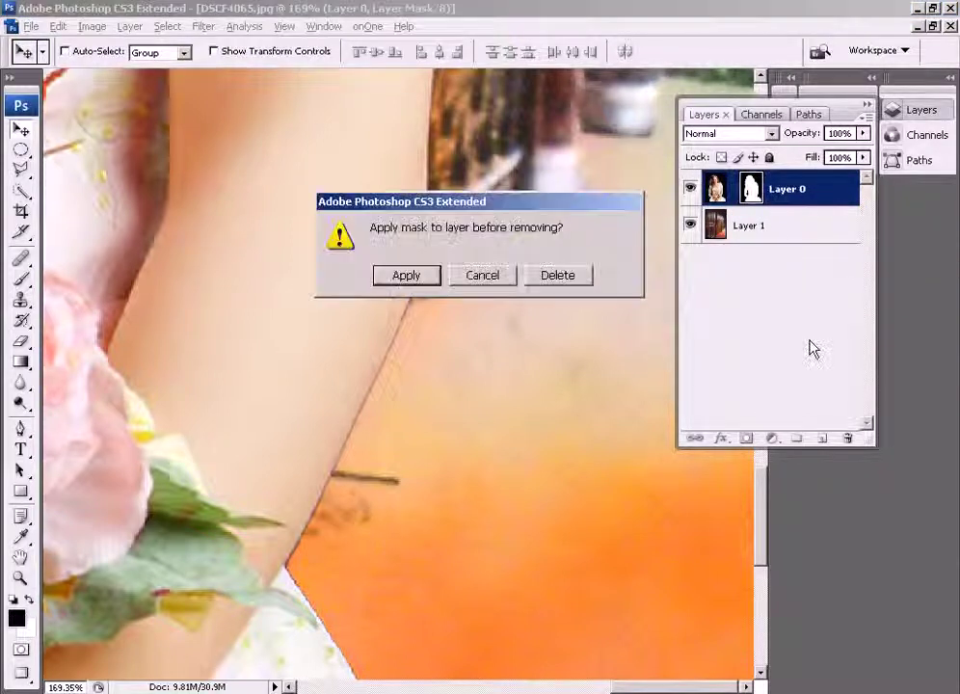
pyautogui.click(555, 277)
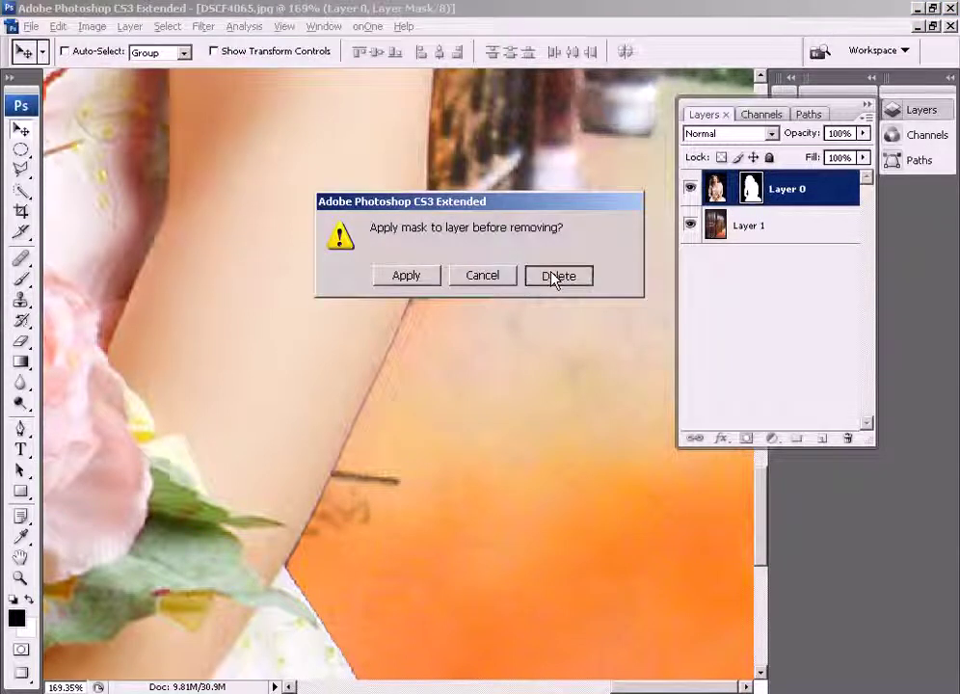
pyautogui.click(779, 116)
# Invert the mat na channel and apply the Maximum filter to it
pyautogui.click(748, 279)
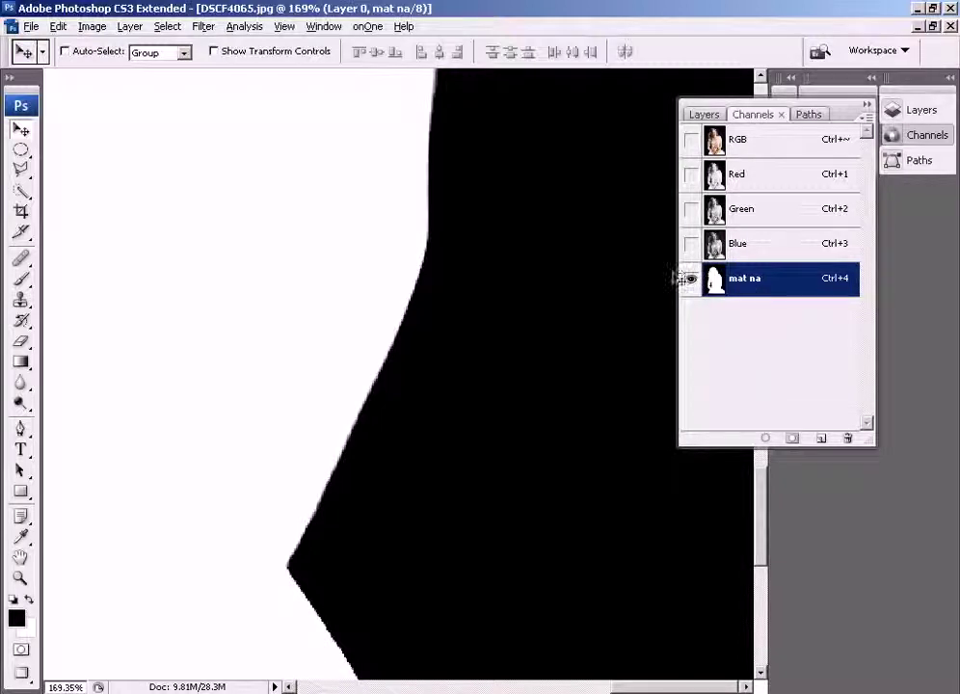
pyautogui.hotkey('ctrl', '-')
pyautogui.hotkey('ctrl', '-')
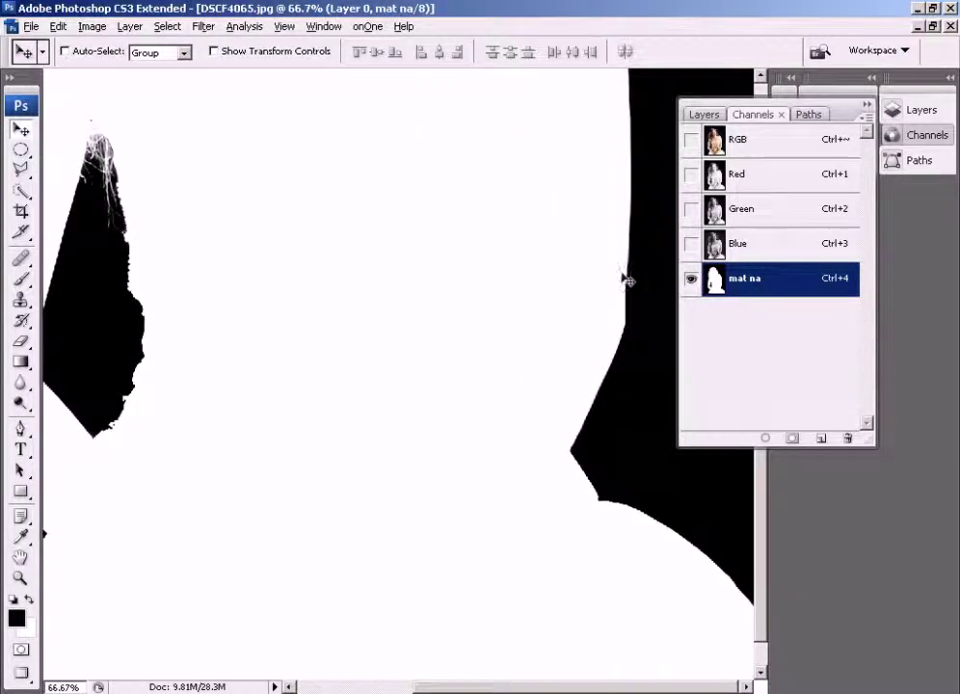
pyautogui.hotkey('ctrl', '-')
pyautogui.hotkey('ctrl', '-')
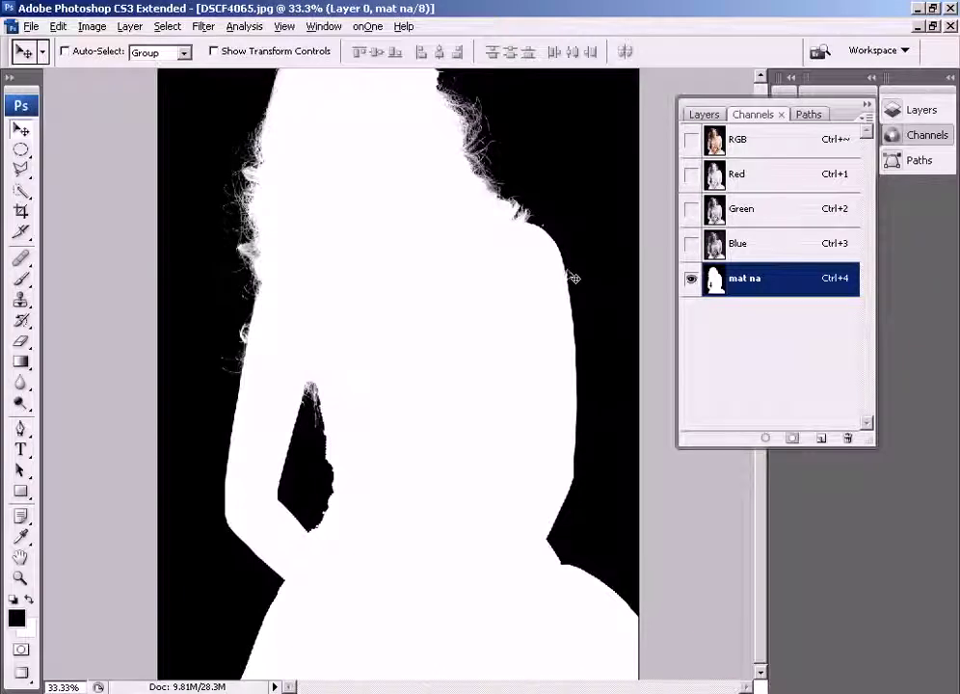
pyautogui.hotkey('ctrl', 'i')
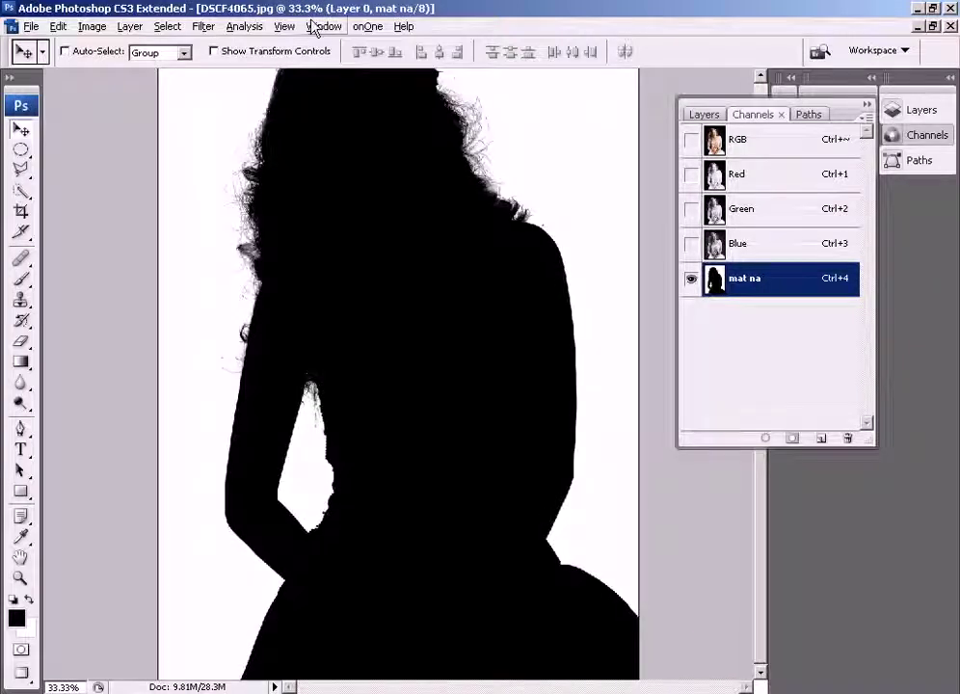
pyautogui.click(203, 27)
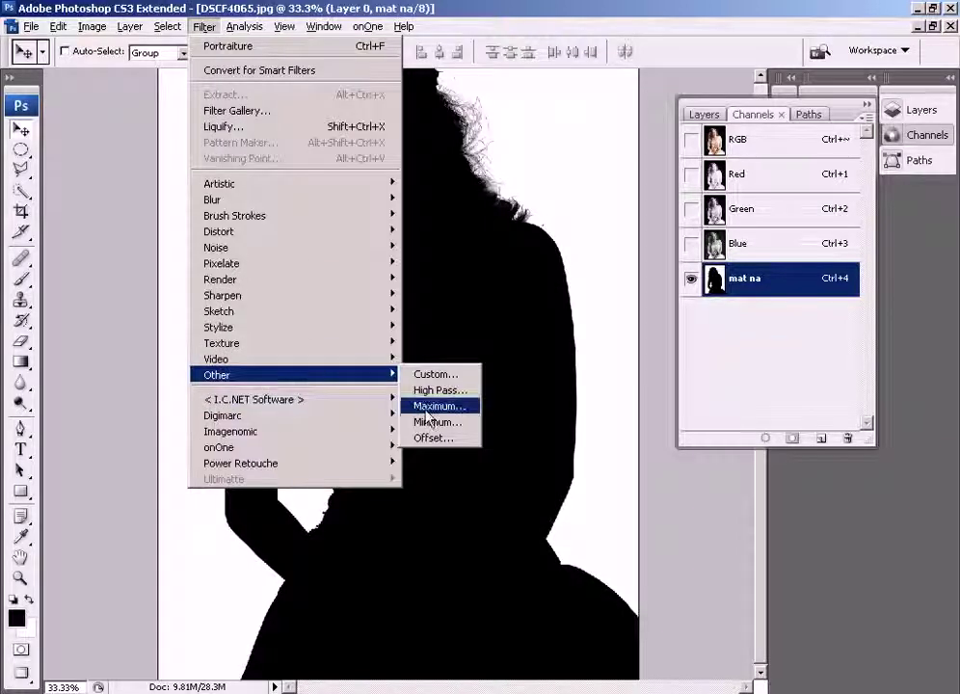
pyautogui.click(433, 407)
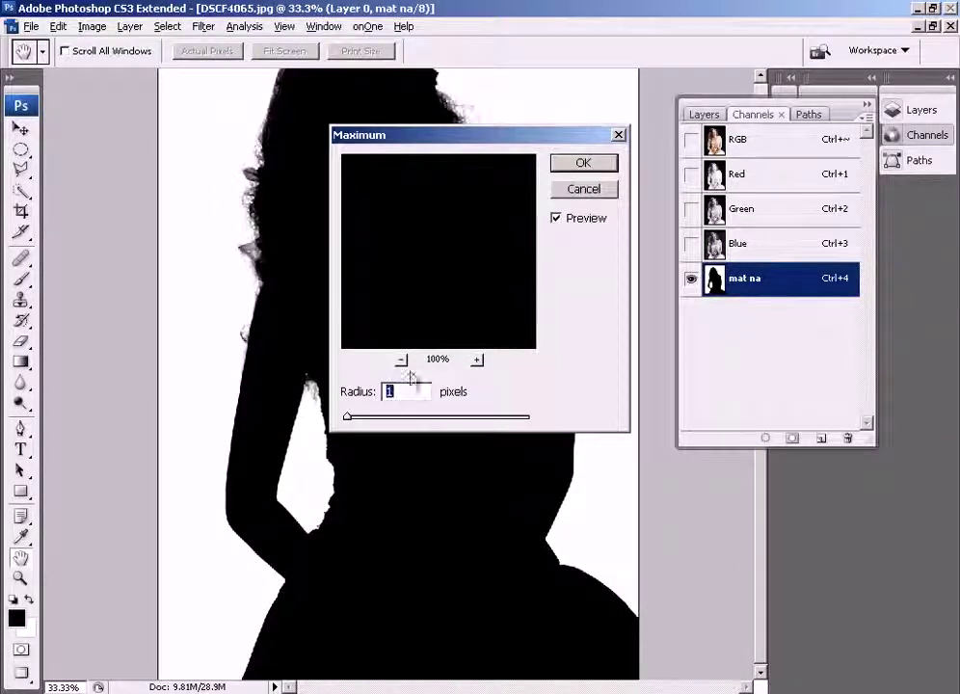
pyautogui.click(579, 166)
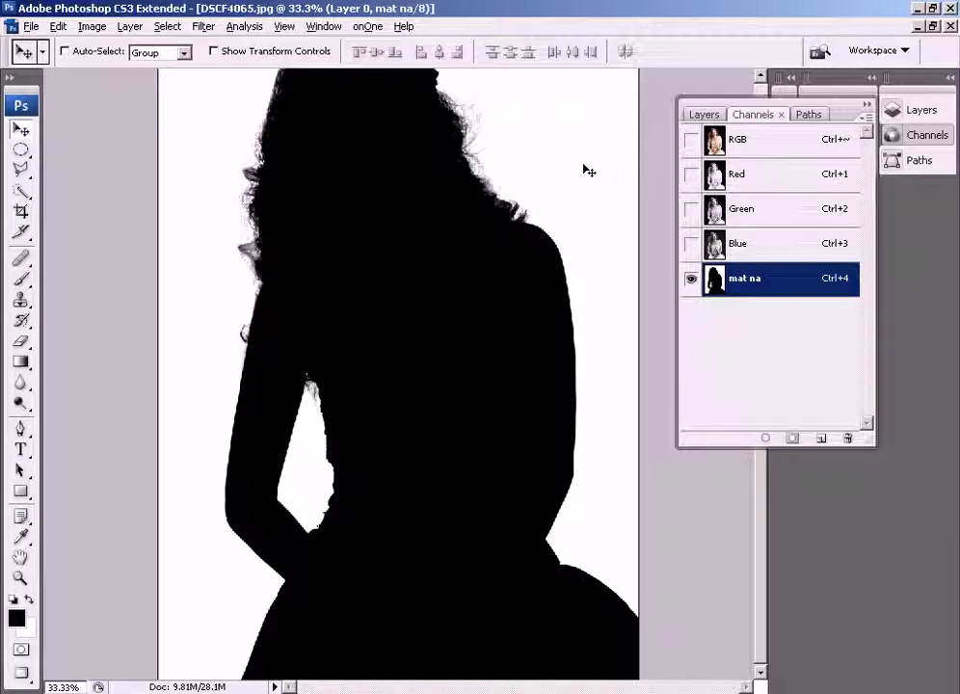
# Load mat na as a selection from the RGB view and return to the layers list
pyautogui.click(752, 140)
pyautogui.keyDown('ctrl'); pyautogui.click(722, 281); pyautogui.keyUp('ctrl')
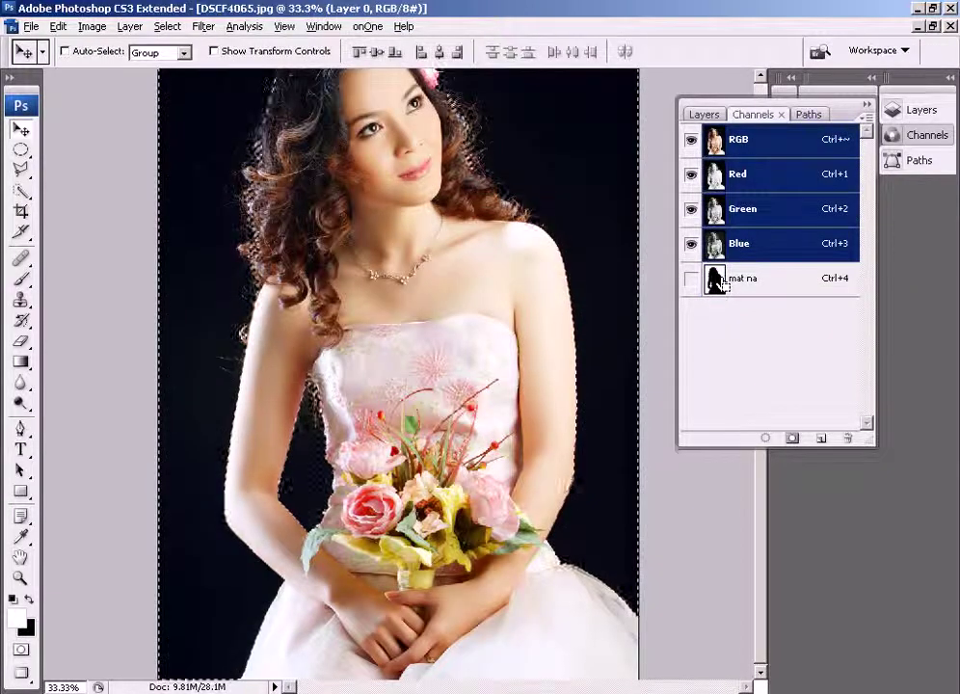
pyautogui.click(750, 282)
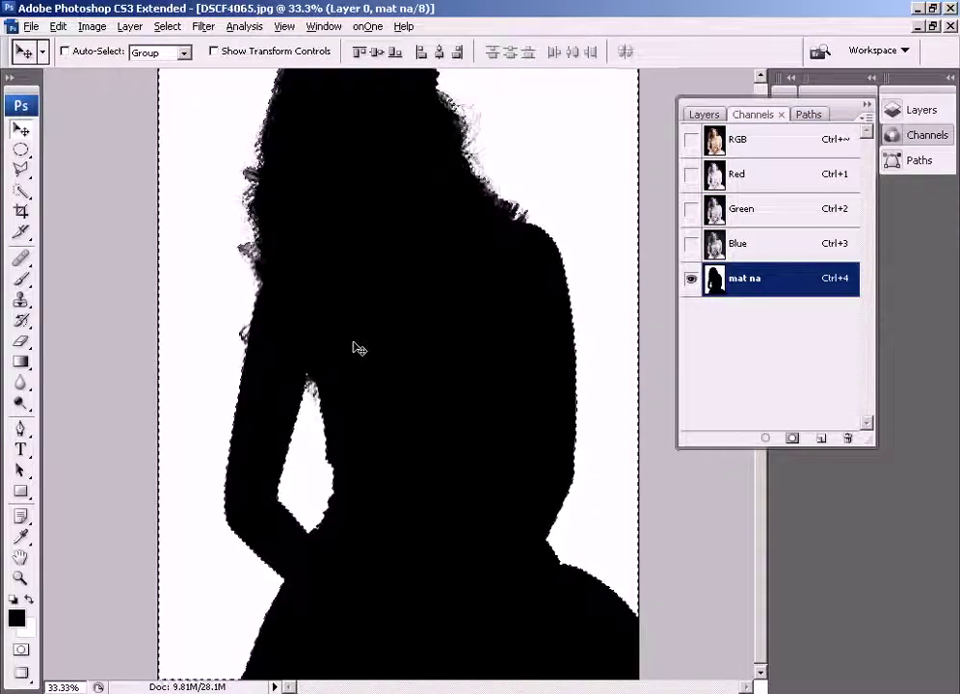
pyautogui.click(704, 113)
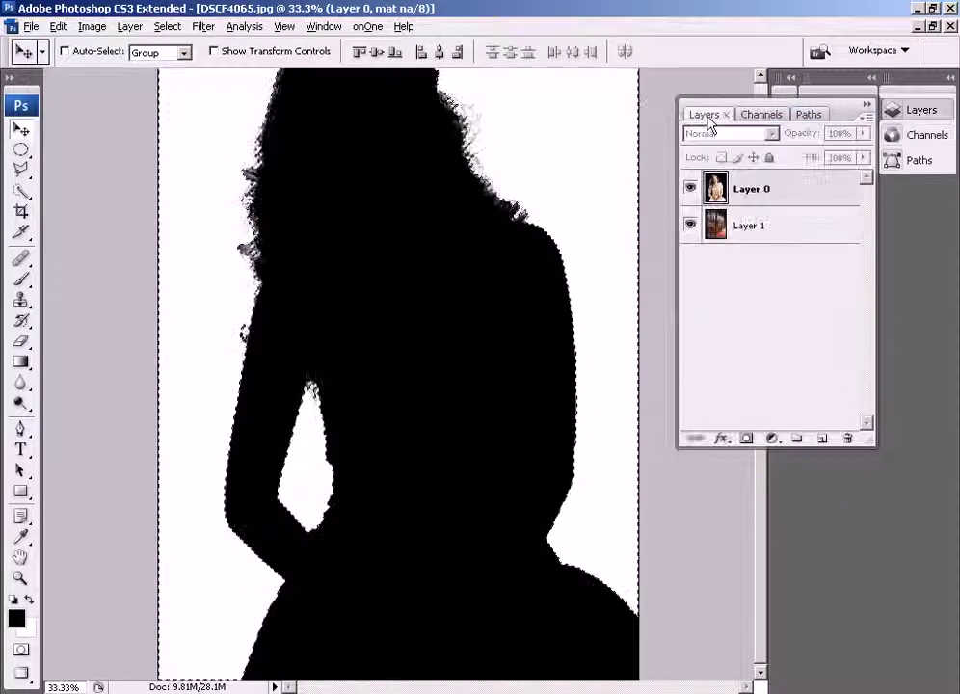
pyautogui.hotkey('ctrl', '-')
# Add a layer mask to Layer 0 from the selection, undoing the inverted first attempt, keeping the bride
pyautogui.click(748, 202)
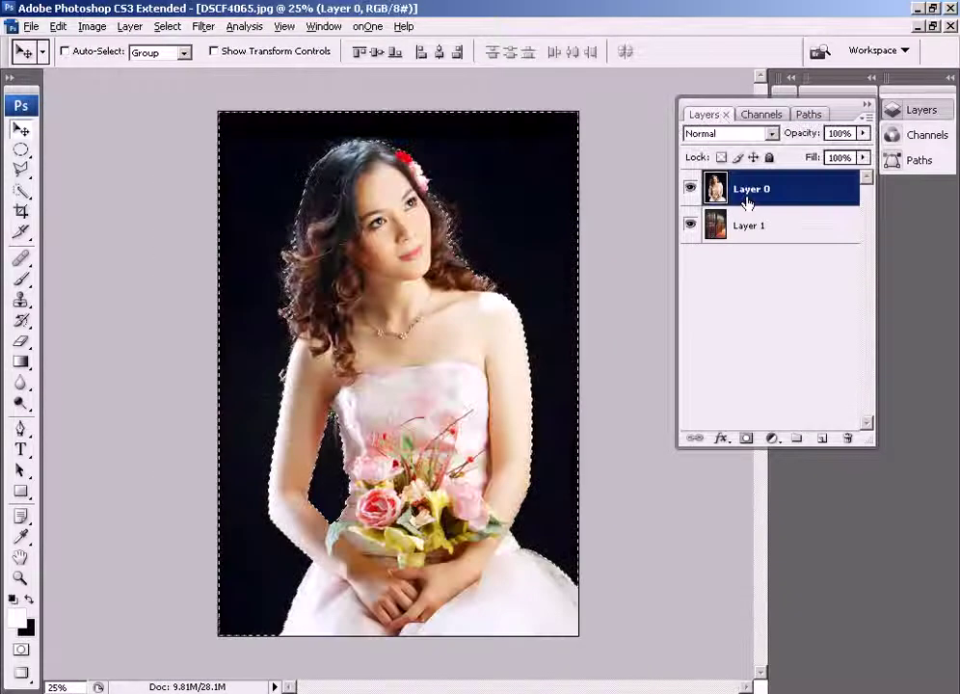
pyautogui.click(746, 438)
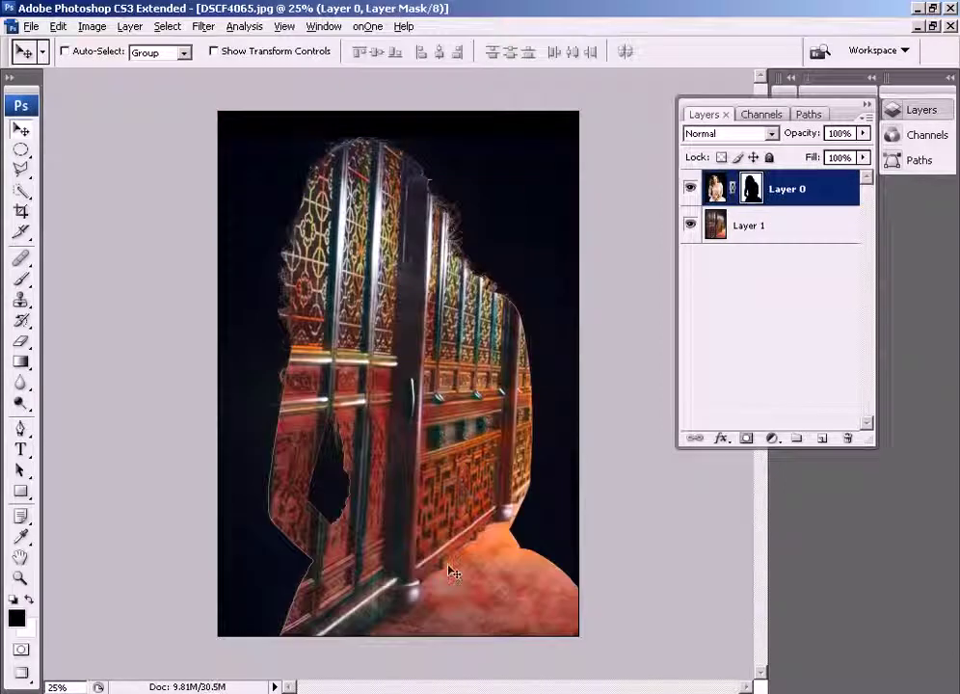
pyautogui.hotkey('ctrl', 'z')
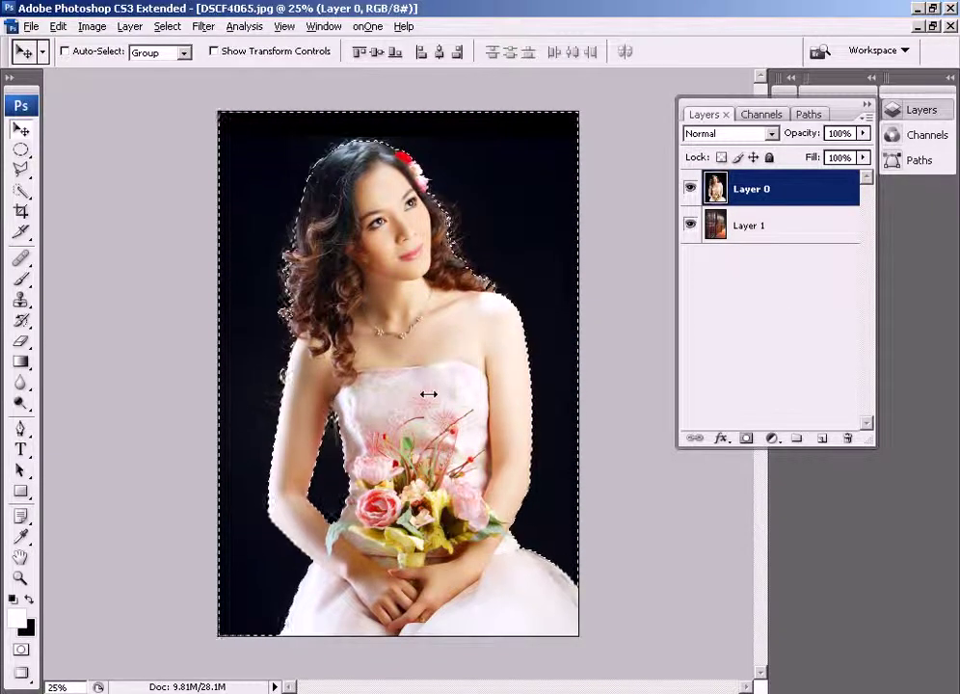
pyautogui.click(746, 437)
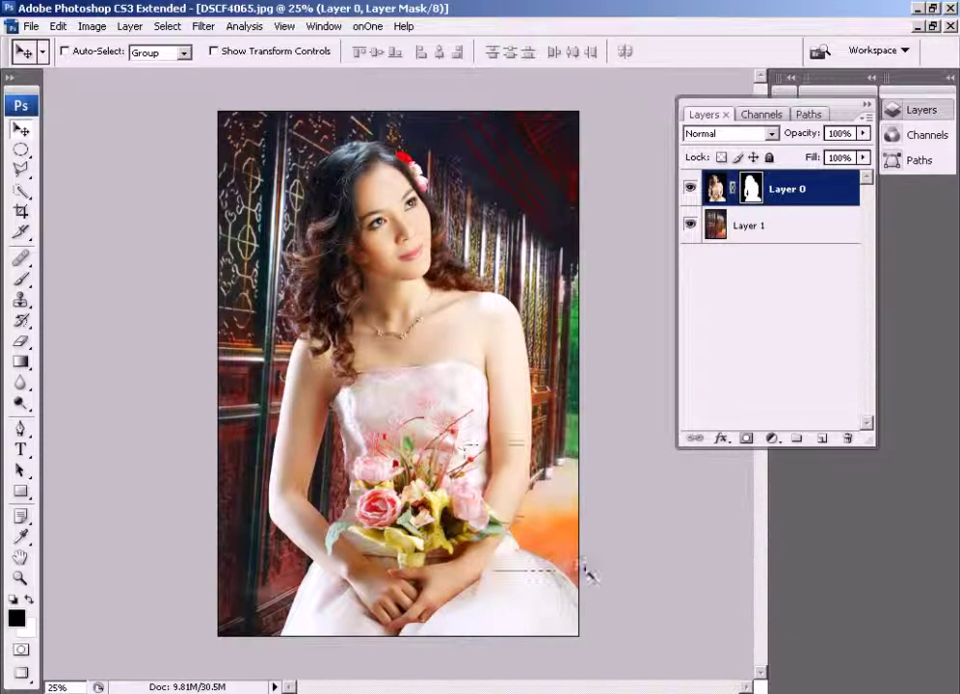
pyautogui.moveTo(588, 571); pyautogui.dragTo(432, 439)
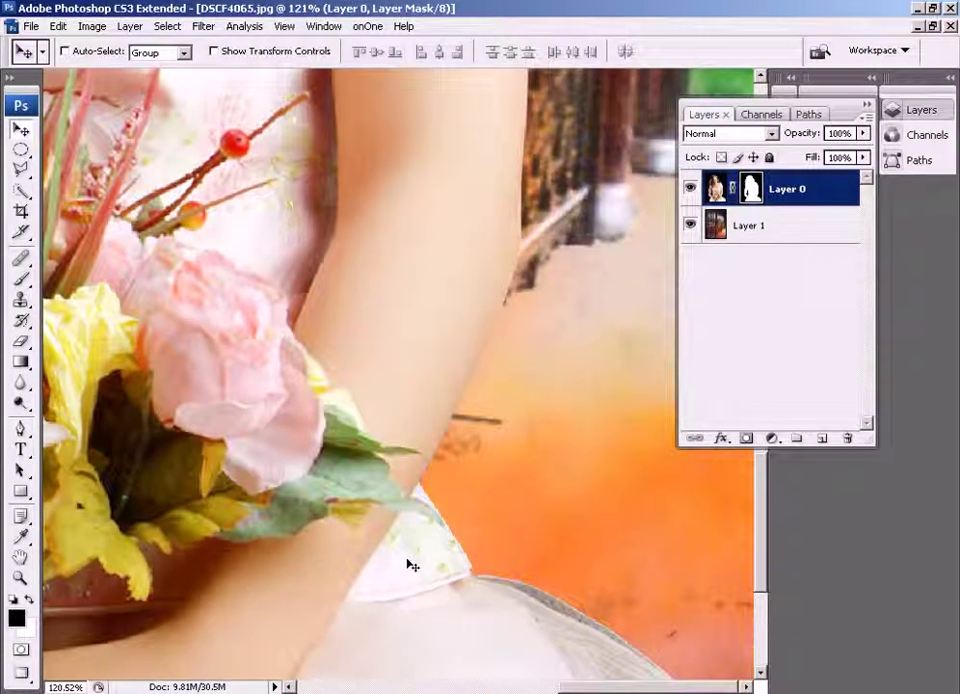
# Zoom and pan along the arm, shoulder and hair to inspect the mask edge
pyautogui.moveTo(387, 241); pyautogui.dragTo(637, 644)
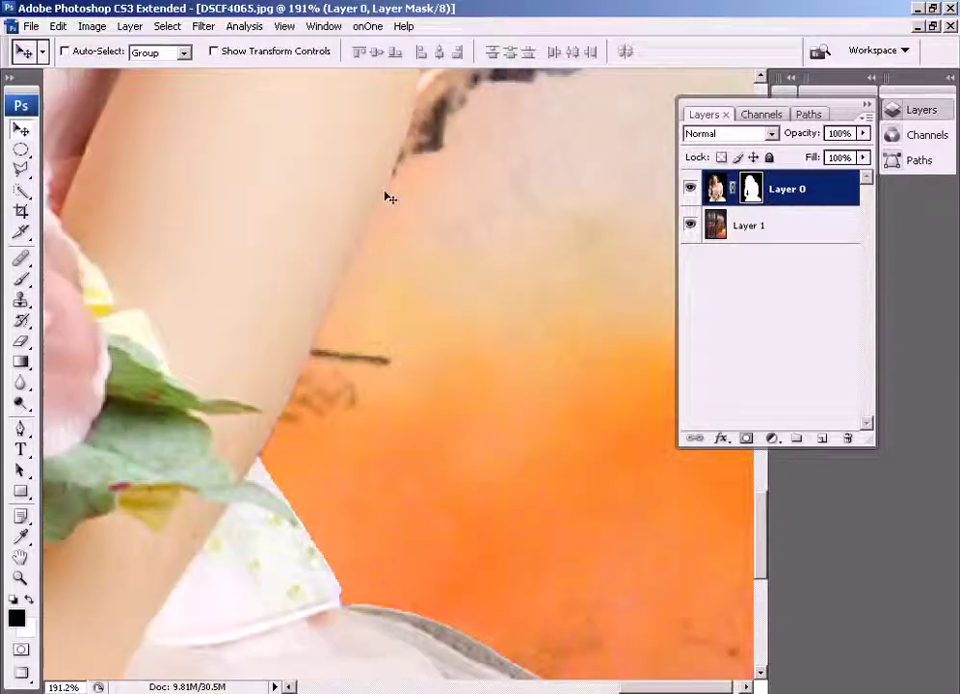
pyautogui.moveTo(577, 326)
pyautogui.mouseDown()
pyautogui.moveTo(429, 197)
pyautogui.moveTo(271, 296)
pyautogui.moveTo(406, 524)
pyautogui.moveTo(486, 570)
pyautogui.moveTo(391, 347)
pyautogui.mouseUp()
pyautogui.moveTo(527, 540); pyautogui.dragTo(420, 443)
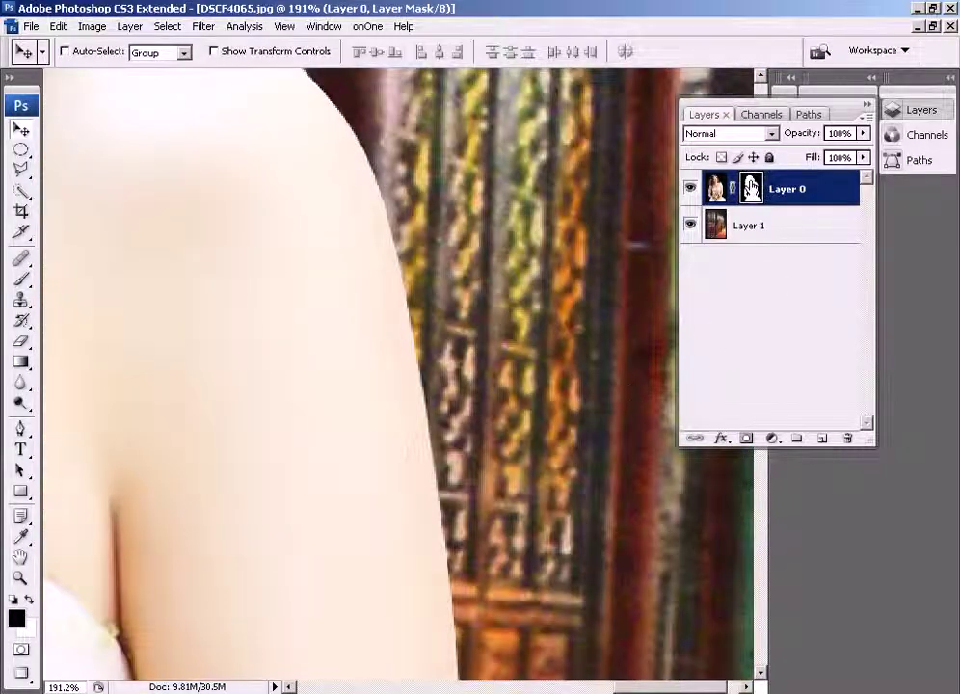
pyautogui.moveTo(507, 126); pyautogui.dragTo(466, 116)
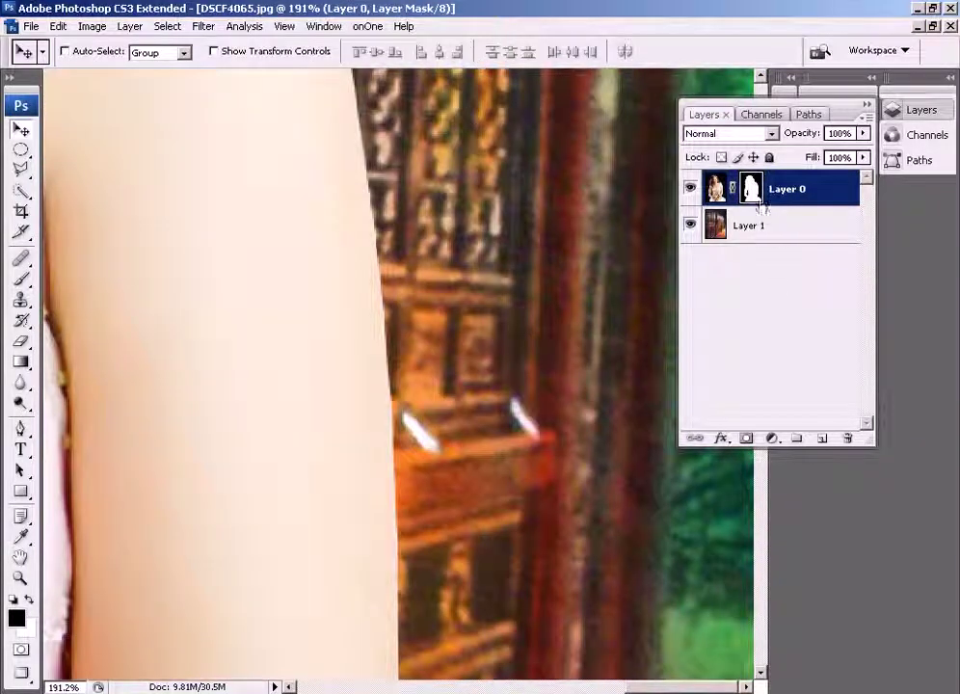
pyautogui.scroll(-5, 436, 447)
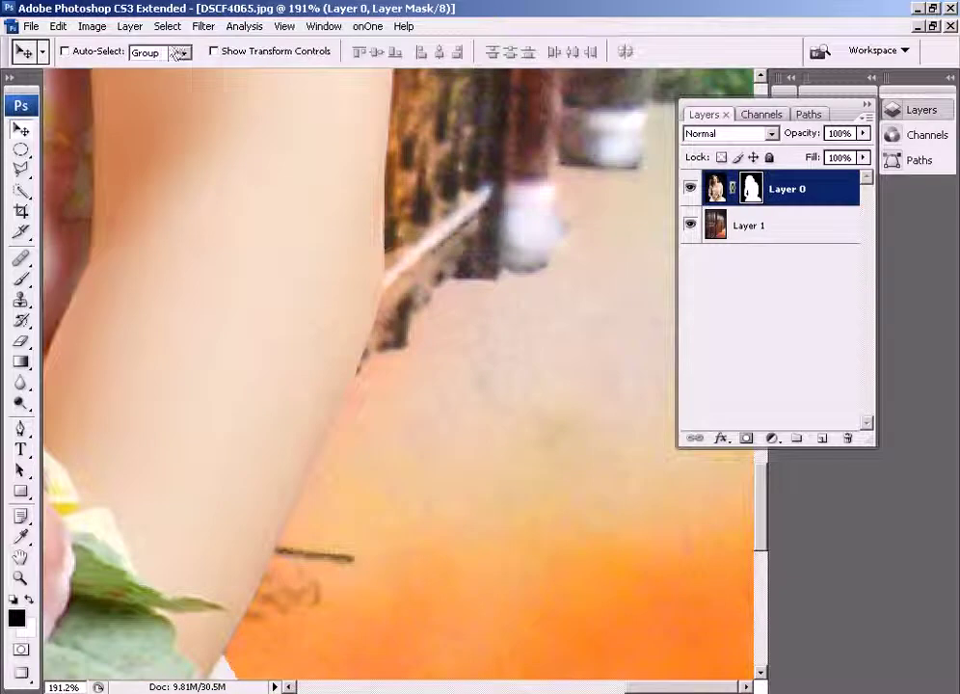
# Apply a 0.5 pixel Gaussian Blur to the mask and check the neck edge
pyautogui.click(204, 26)
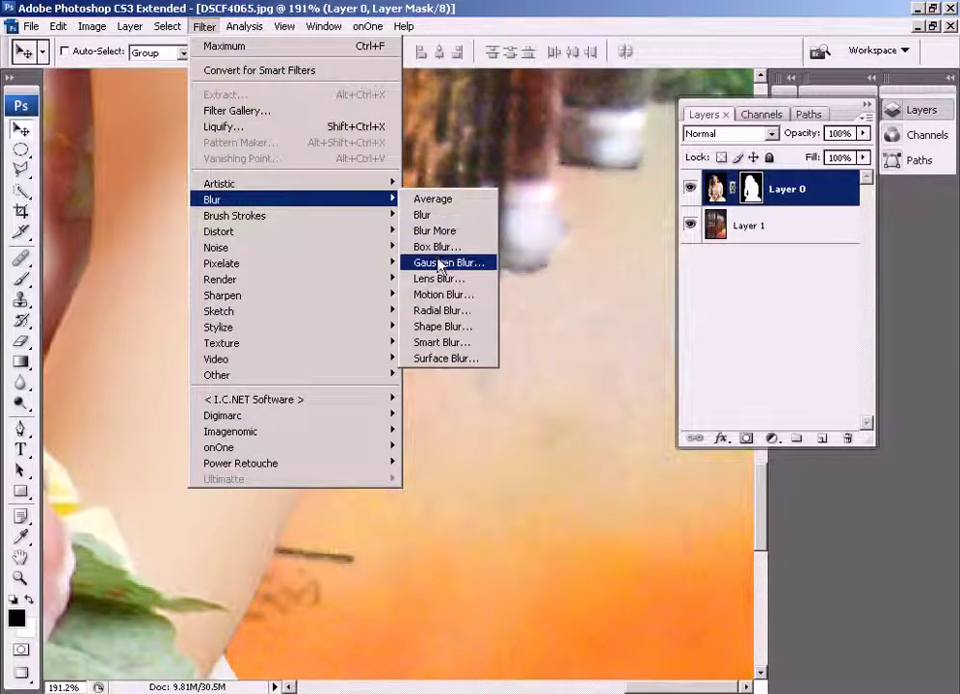
pyautogui.click(442, 262)
pyautogui.write('0.5')
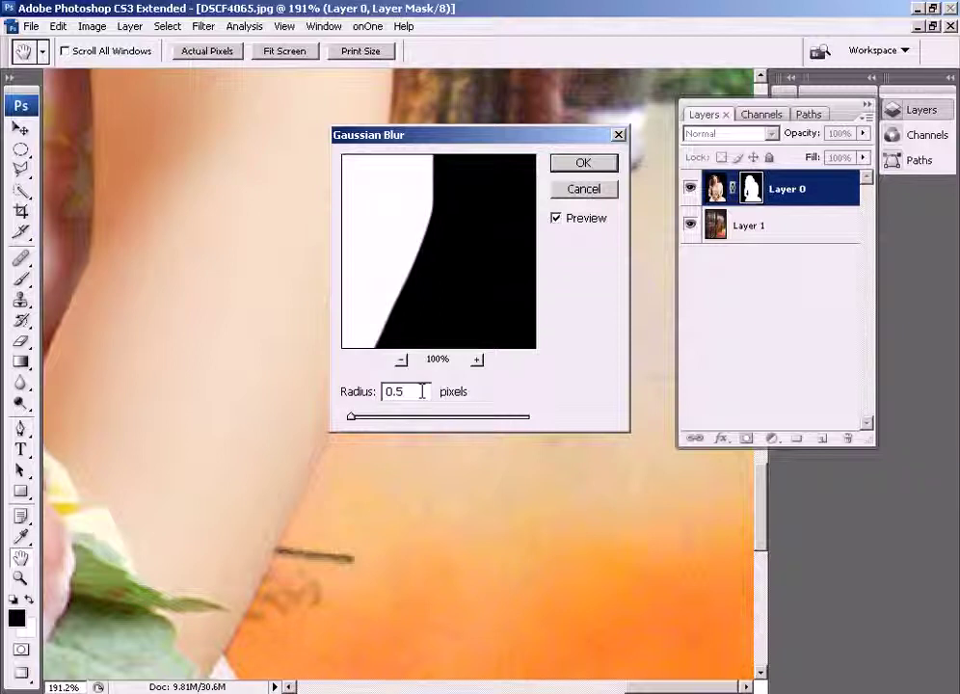
pyautogui.click(590, 164)
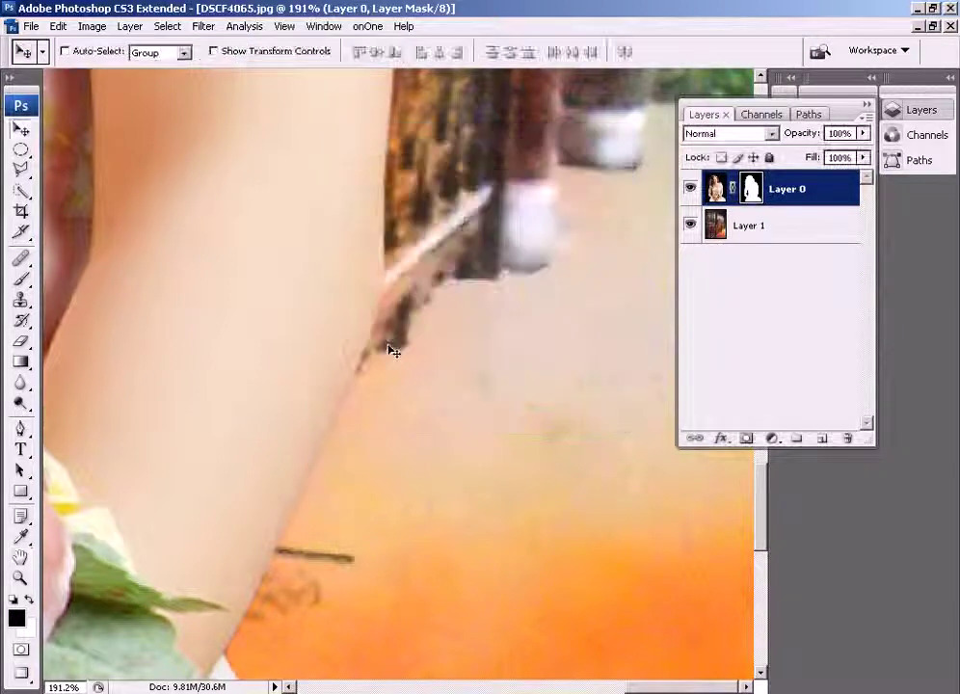
pyautogui.hotkey('ctrl', '-')
pyautogui.hotkey('ctrl', '-')
pyautogui.hotkey('ctrl', '-')
pyautogui.hotkey('ctrl', '-')
pyautogui.hotkey('ctrl', '-')
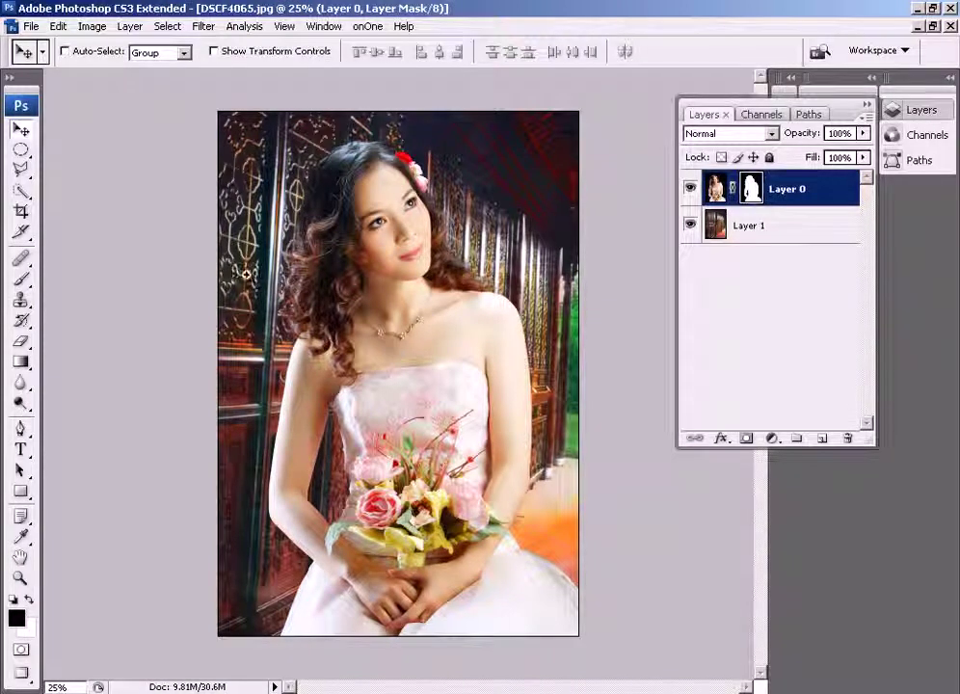
pyautogui.moveTo(240, 234); pyautogui.dragTo(431, 414)
pyautogui.hotkey('ctrl', '0')
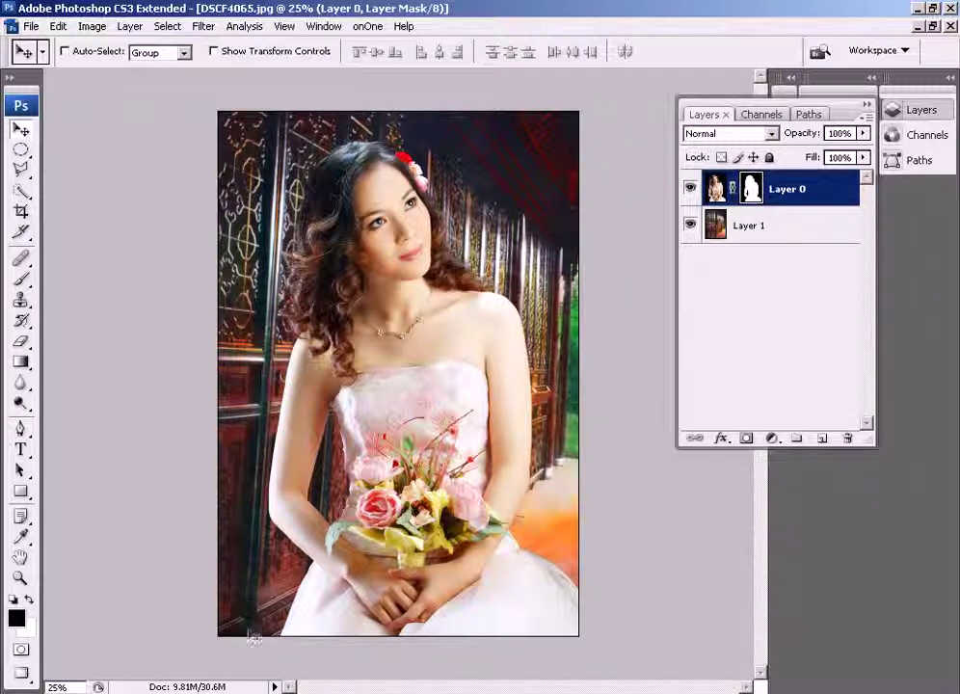
# Scale the Layer 1 corridor background down to about 81% and commit
pyautogui.click(756, 229)
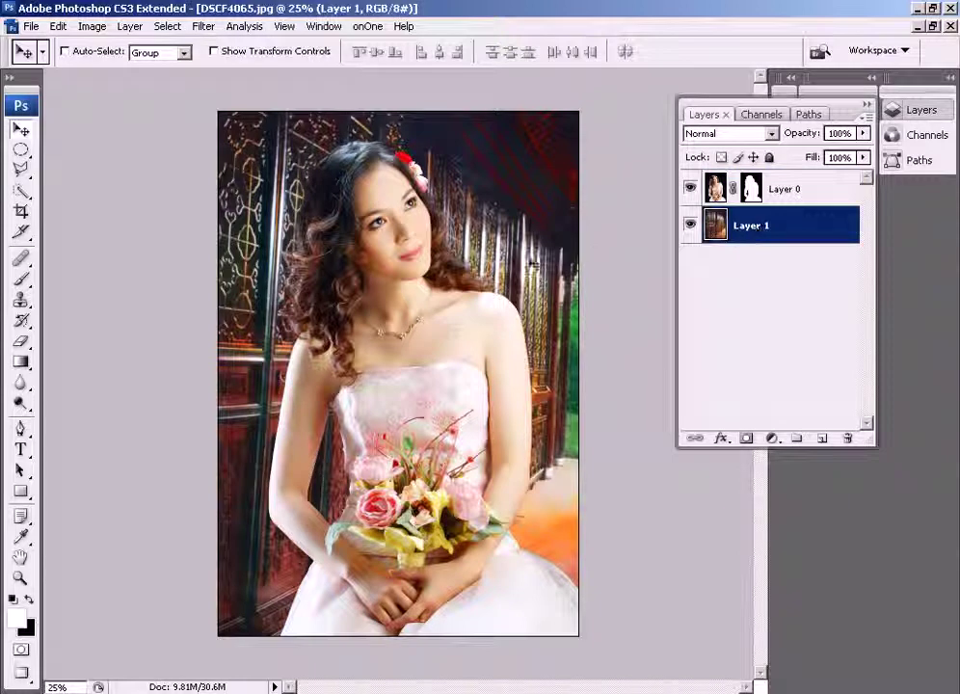
pyautogui.hotkey('ctrl', 't')
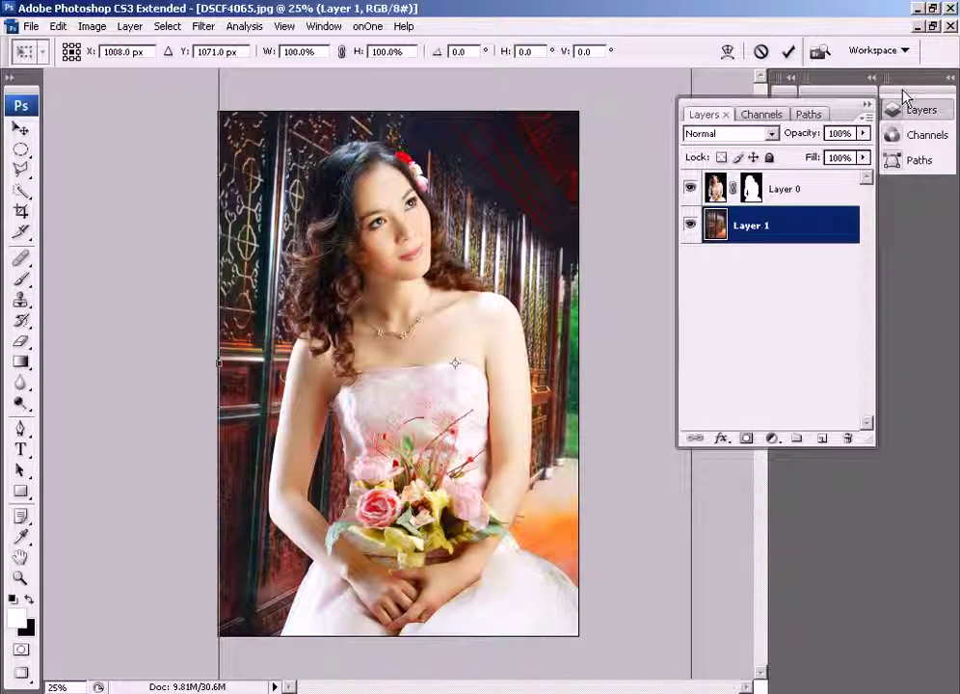
pyautogui.hotkey('ctrl', '-')
pyautogui.moveTo(594, 151); pyautogui.dragTo(547, 186)
pyautogui.moveTo(560, 581)
pyautogui.mouseDown()
pyautogui.moveTo(529, 551)
pyautogui.moveTo(520, 560)
pyautogui.mouseUp()
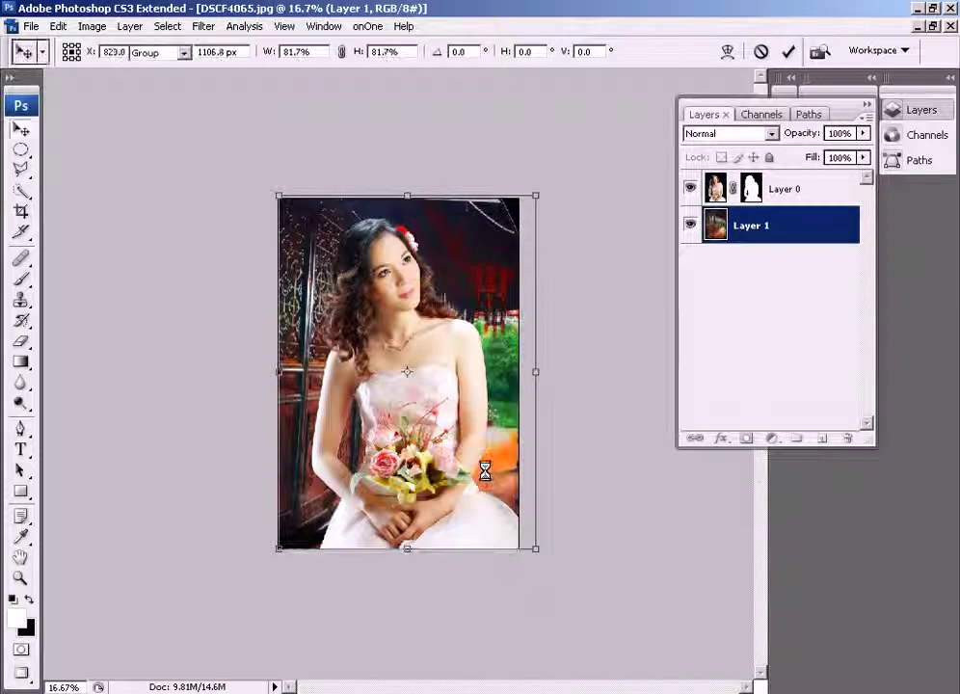
pyautogui.press('Return')
pyautogui.keyDown('ctrl'); pyautogui.click(654, 626); pyautogui.keyUp('ctrl')
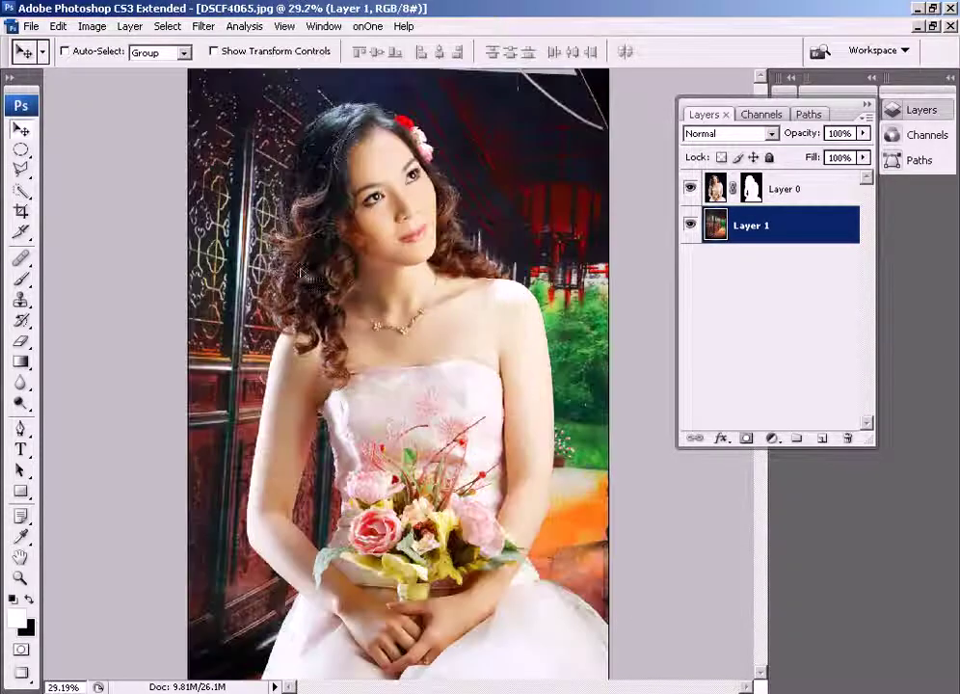
# Distort the corridor's corners to about 110.7% wide and 102.1% high, then commit
pyautogui.hotkey('ctrl', 't')
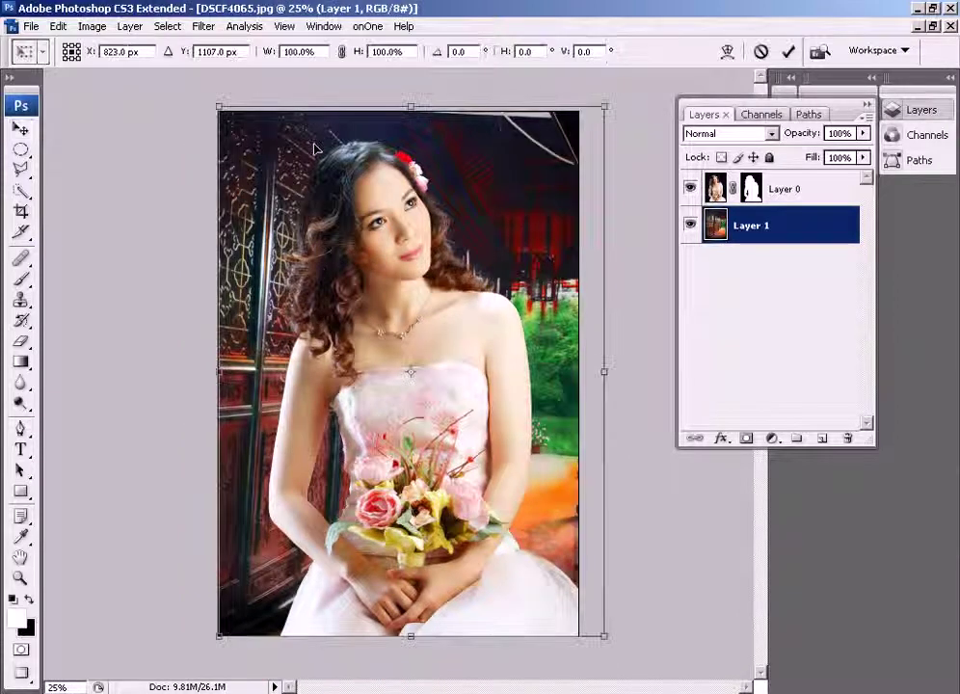
pyautogui.rightClick(355, 132)
pyautogui.click(388, 212)
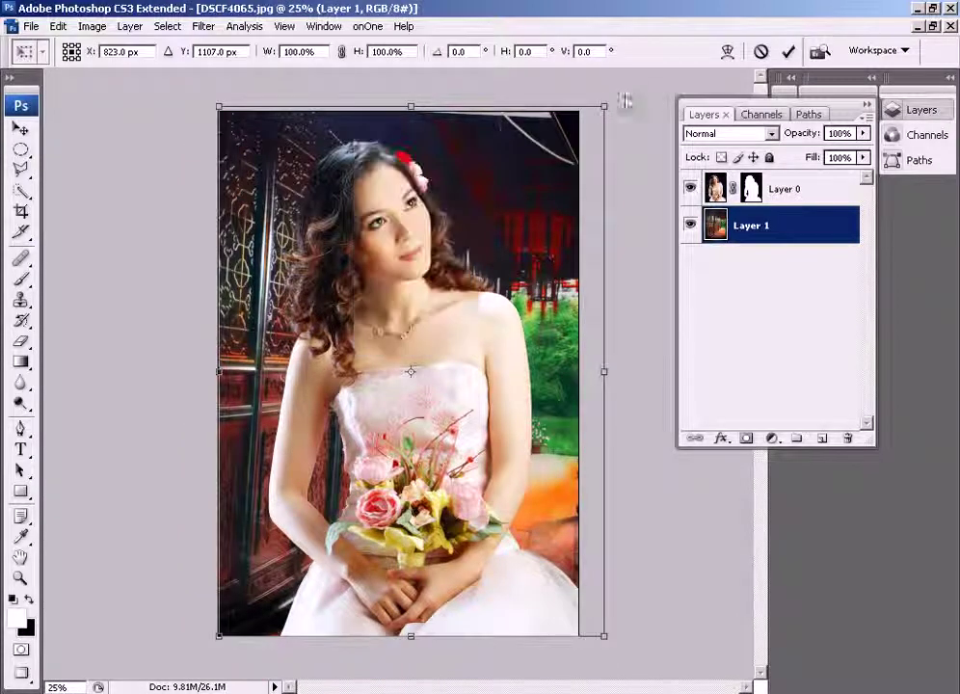
pyautogui.moveTo(604, 106); pyautogui.dragTo(606, 102)
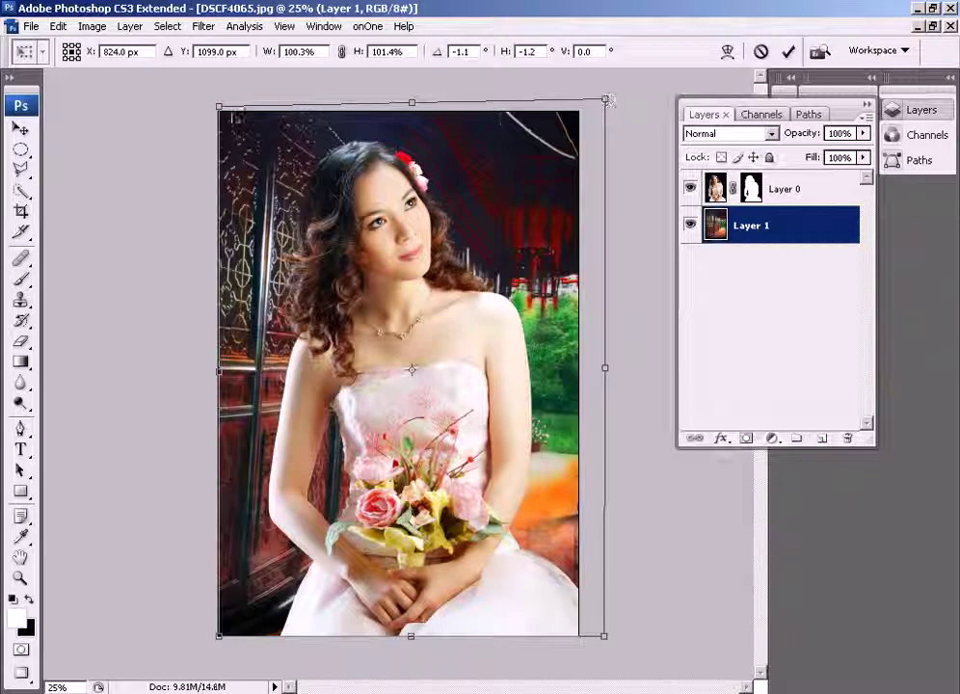
pyautogui.moveTo(219, 106); pyautogui.dragTo(179, 101)
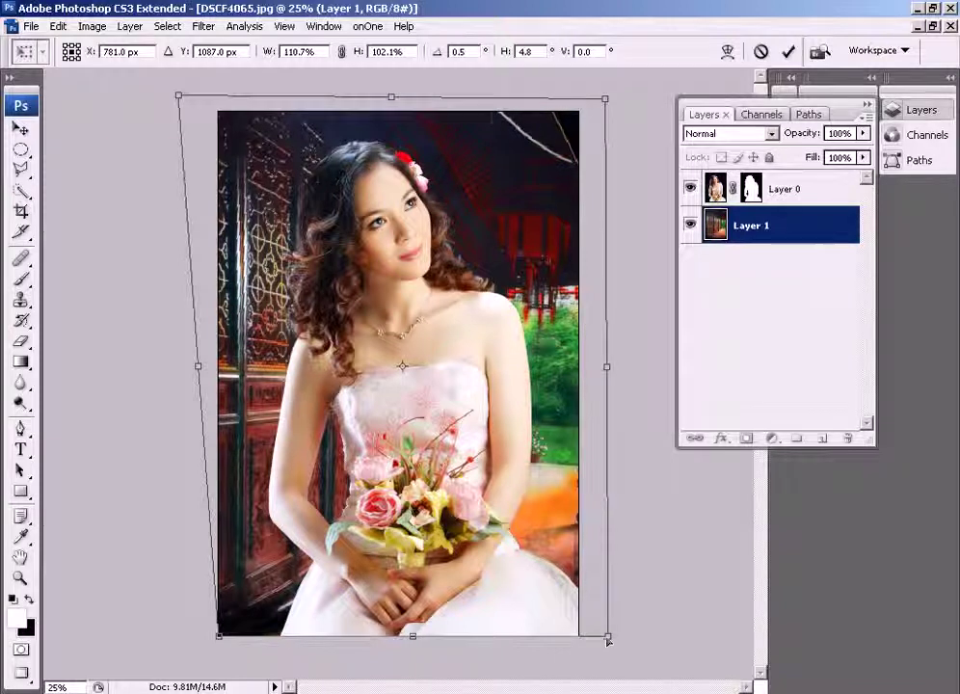
pyautogui.moveTo(604, 636); pyautogui.dragTo(612, 640)
pyautogui.press('Return')
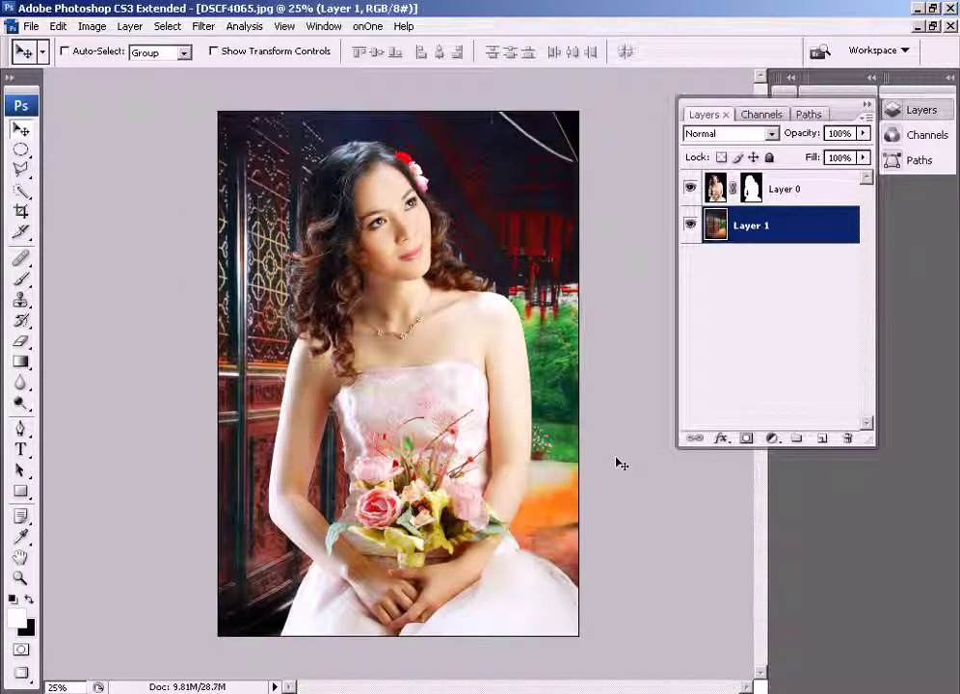
pyautogui.hotkey('ctrl', '-')
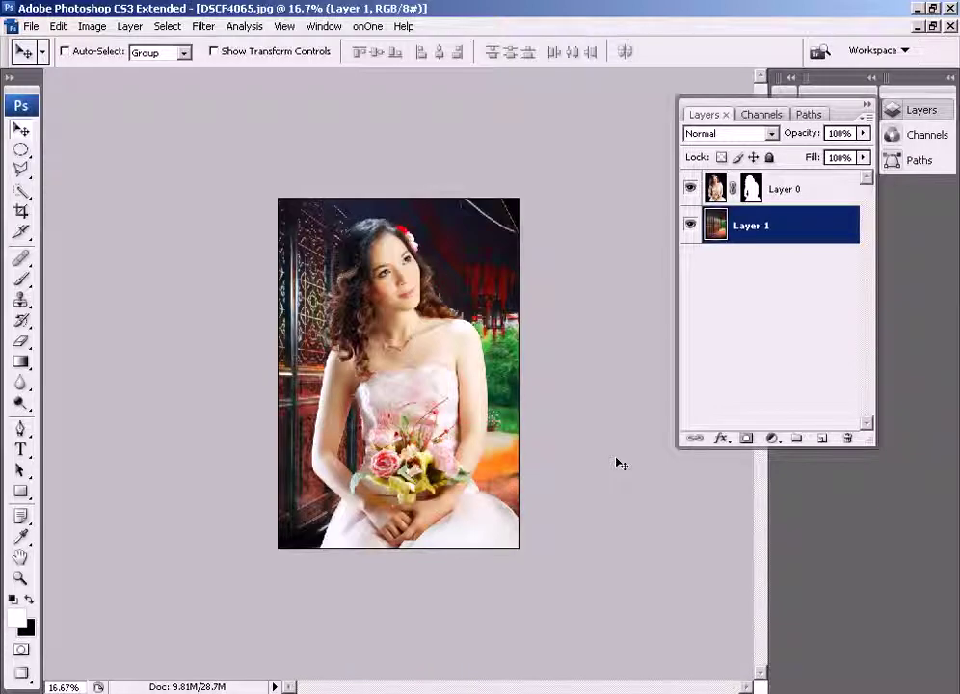